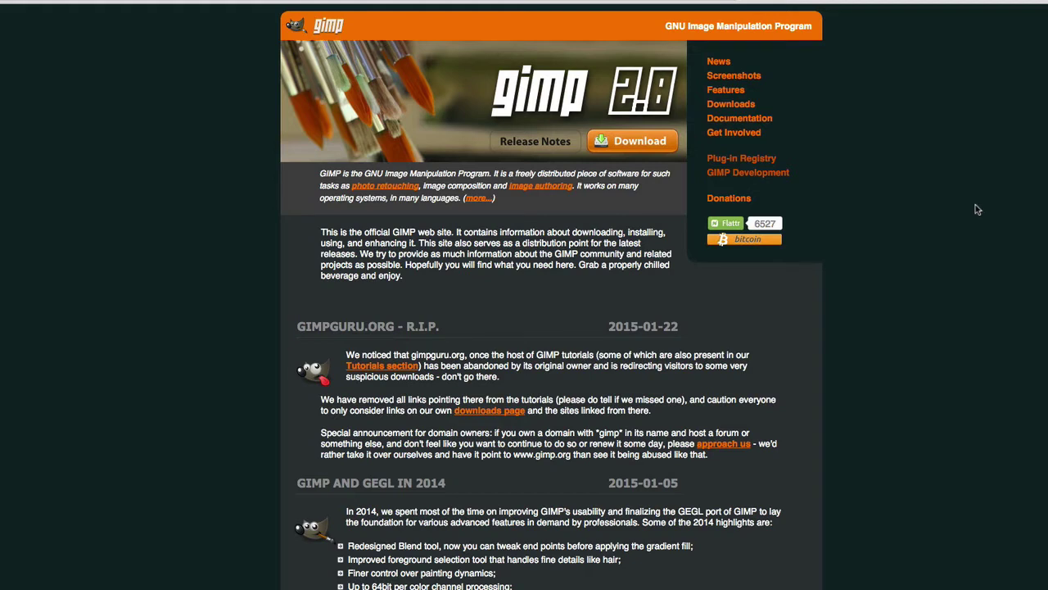
Leave Chrome's GIMP website and start switching to the GIMP application.
key("super+Tab")
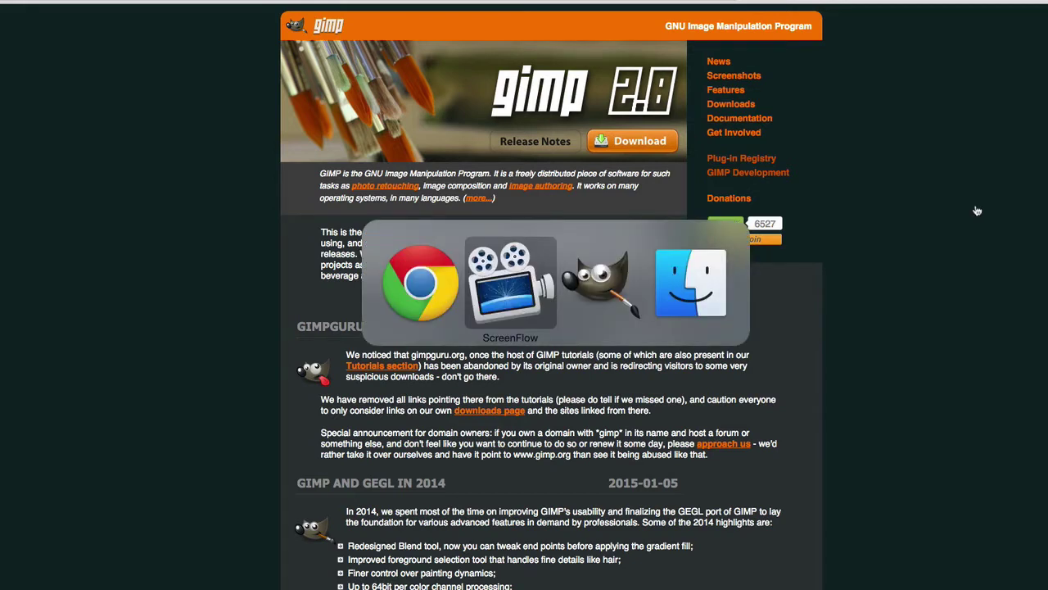
In GIMP, open IMG_7834.JPG from the How to create custom Thumbnails folder.
key("super+Tab")
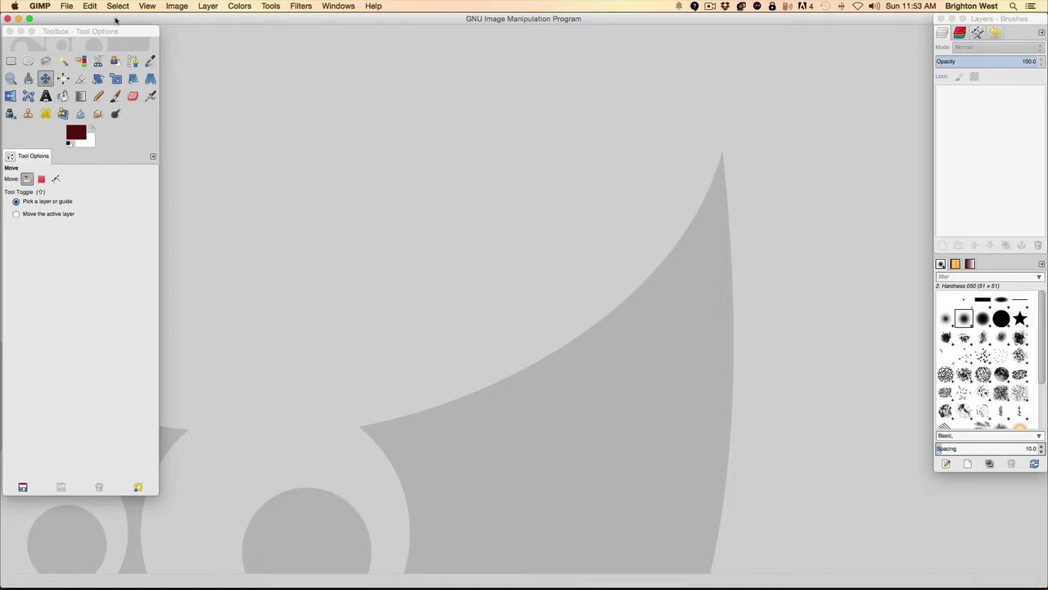
left_click(66, 5)
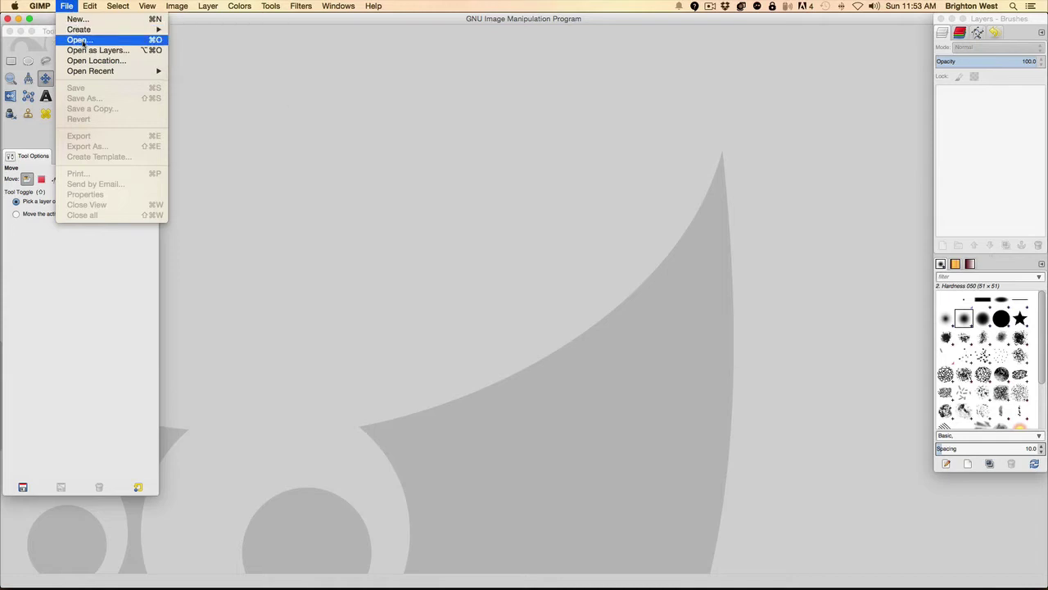
left_click(79, 40)
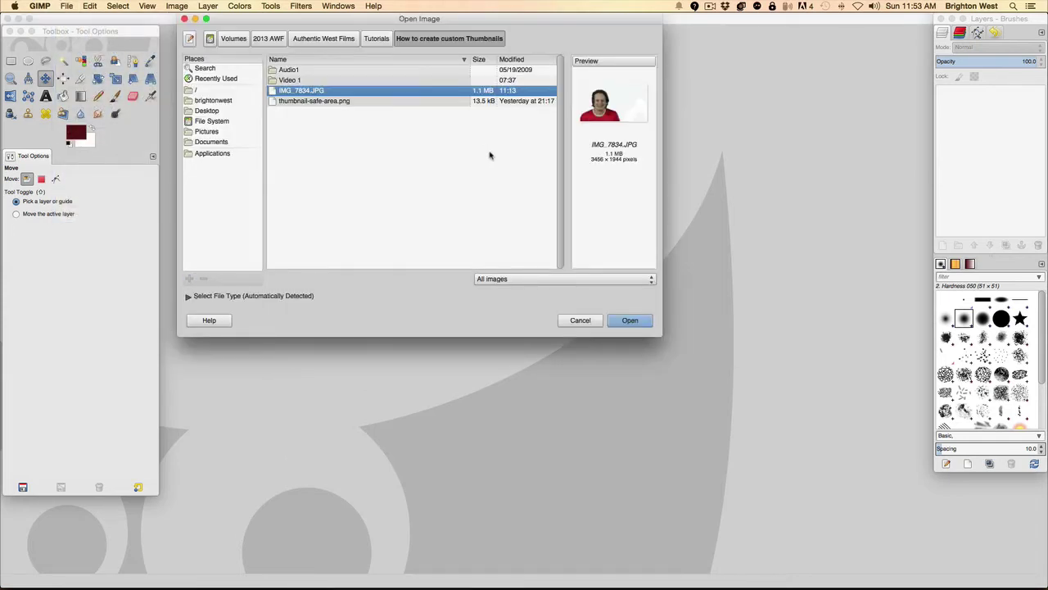
left_click(630, 322)
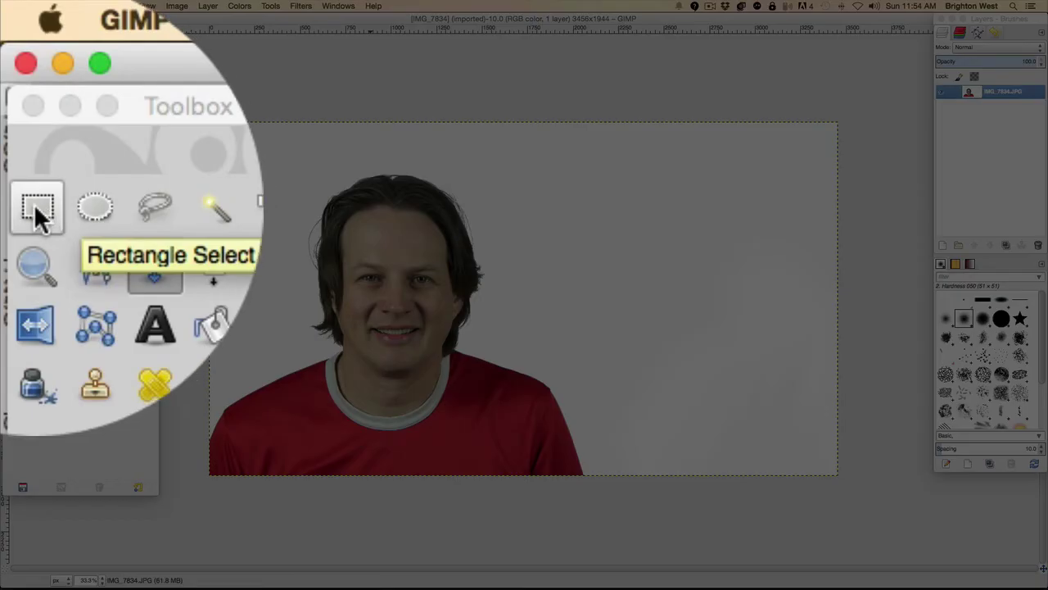
Draw a rectangular selection around the man and crop the photo to it.
left_click(35, 206)
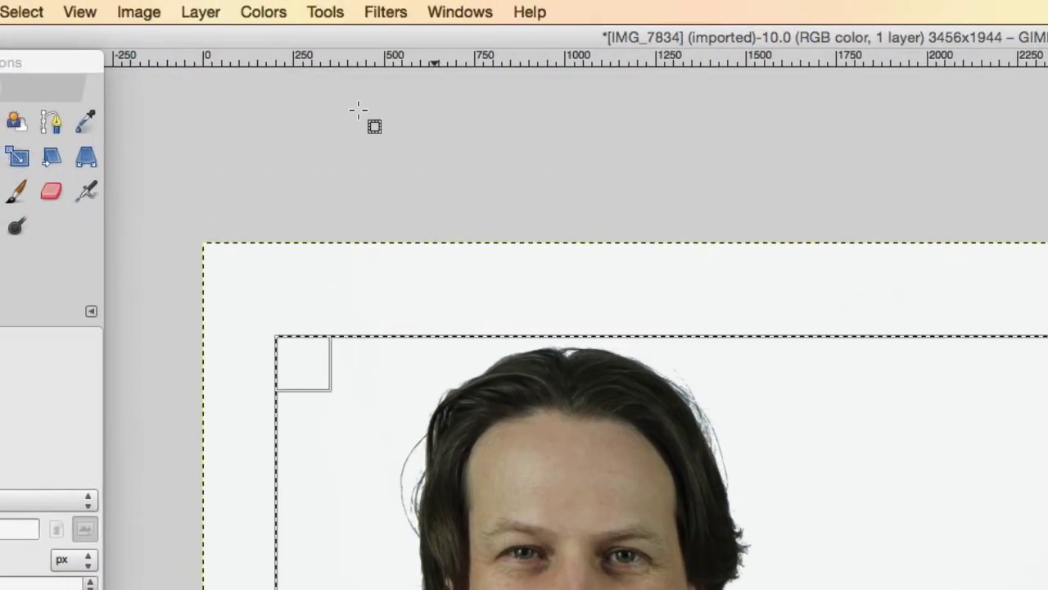
left_click(134, 16)
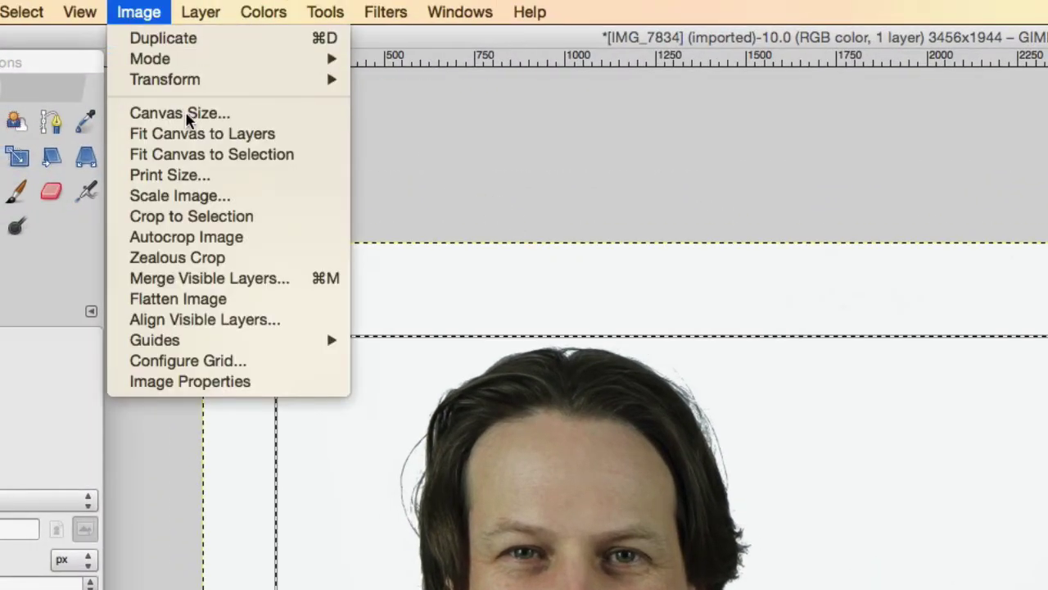
left_click(202, 218)
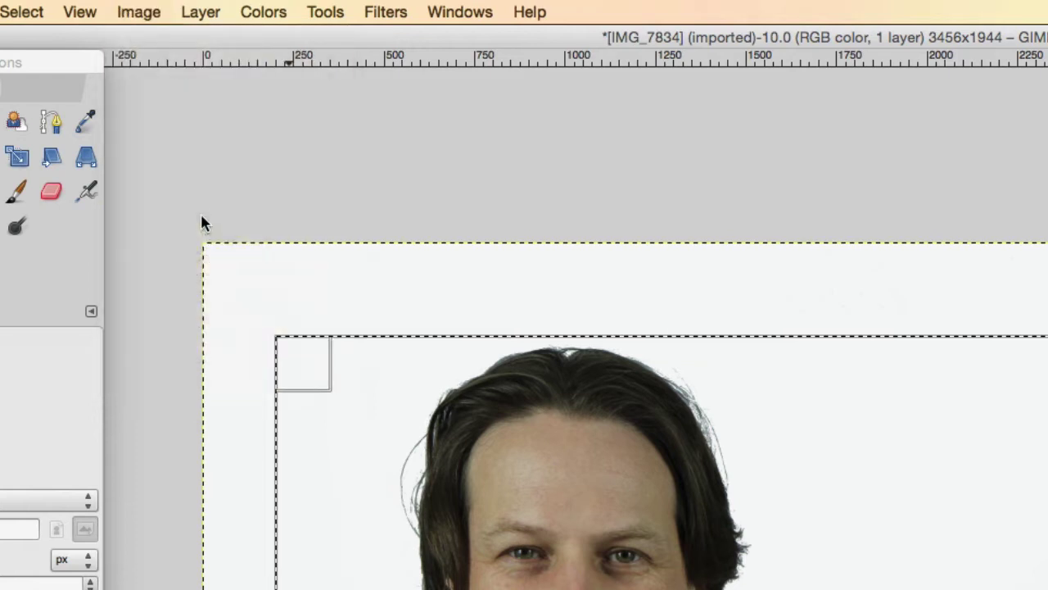
left_click(136, 16)
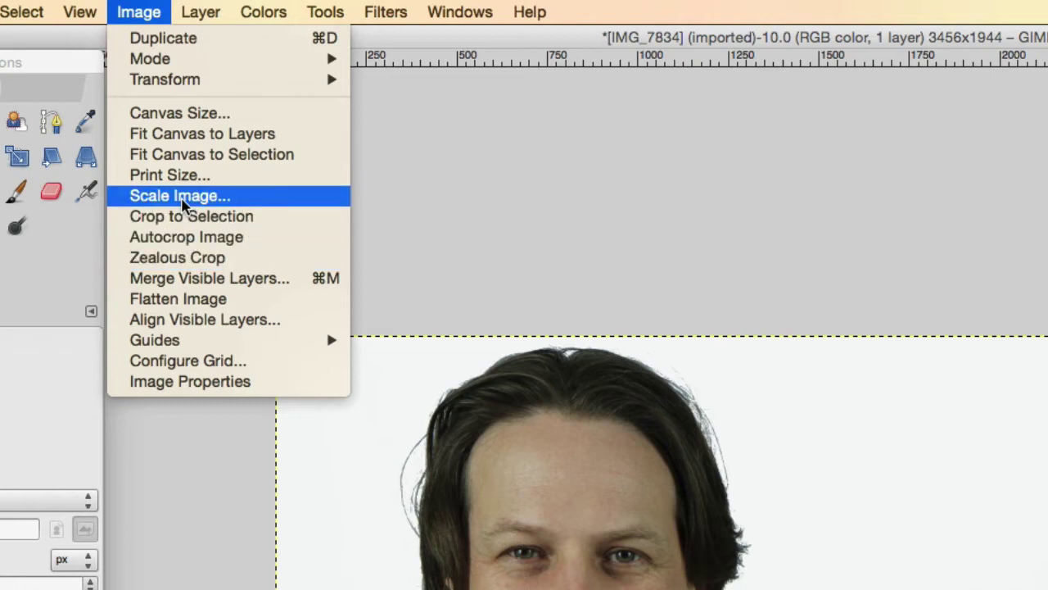
Scale the image proportionally to 720 px tall, giving 1383 × 720 pixels.
key("Escape")
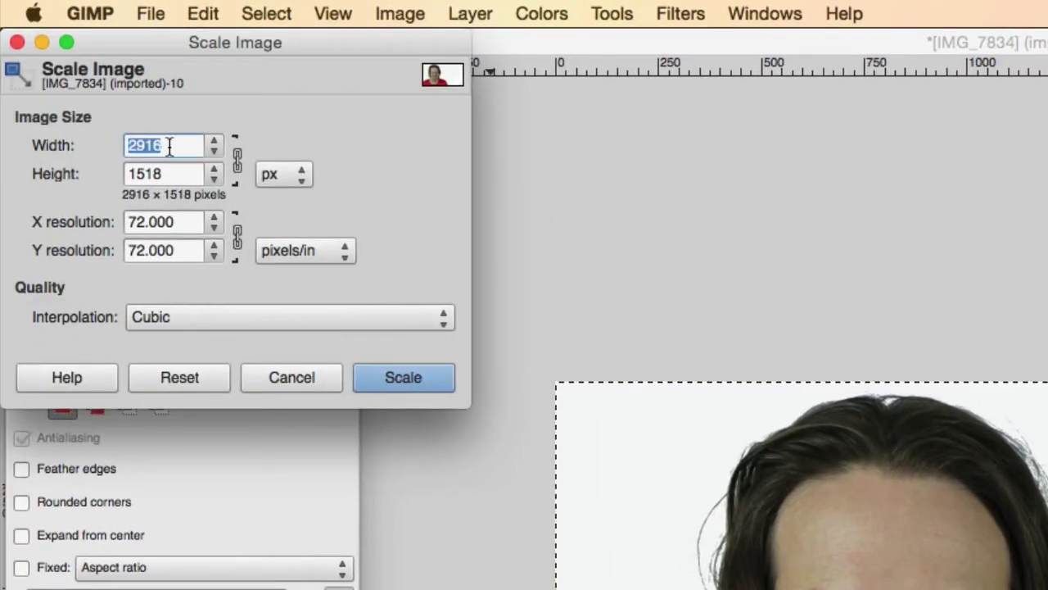
type("12")
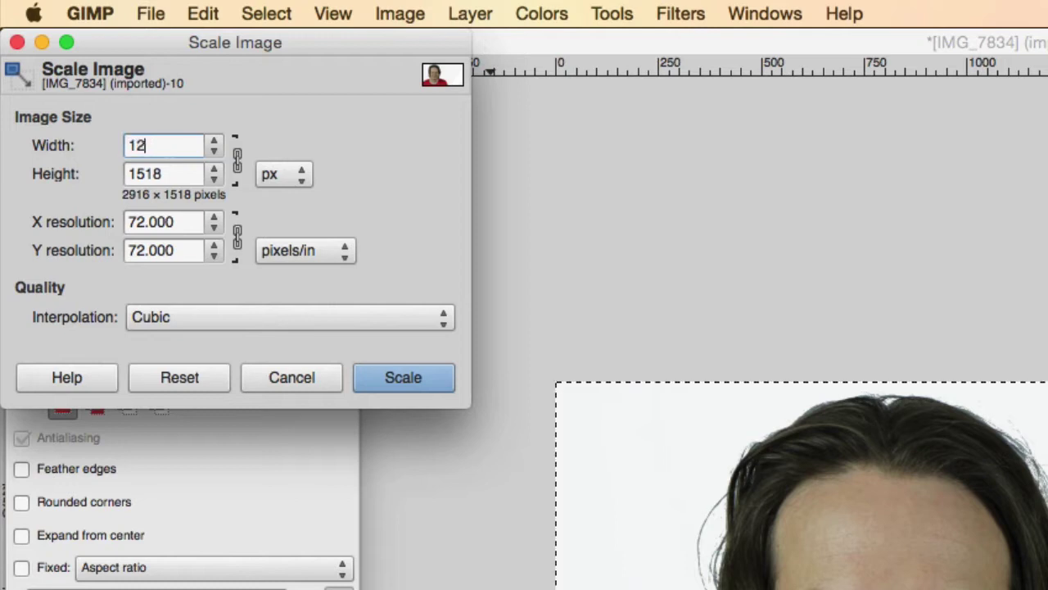
type("80")
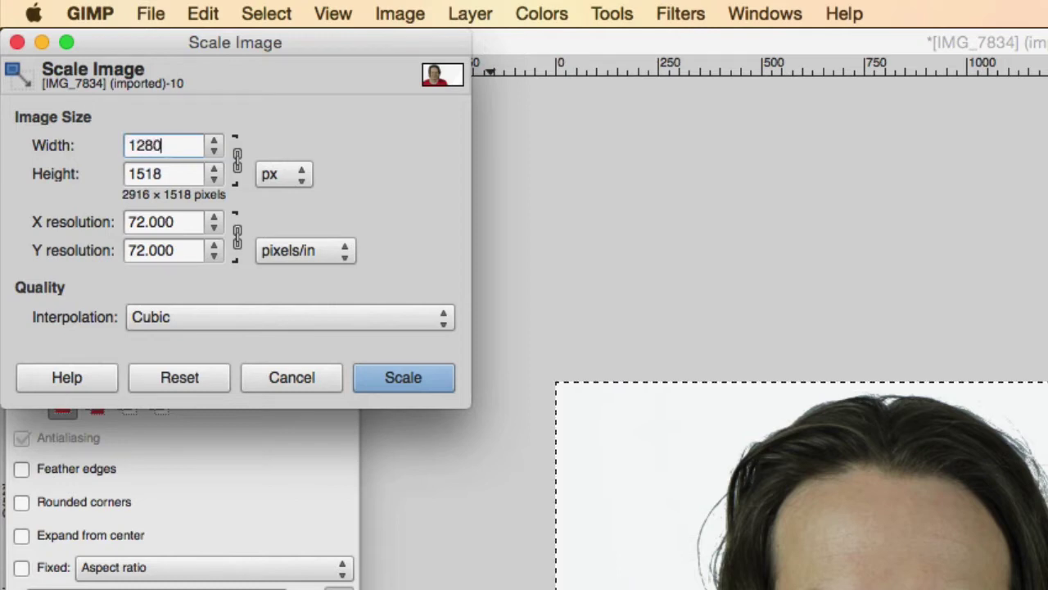
key("Tab")
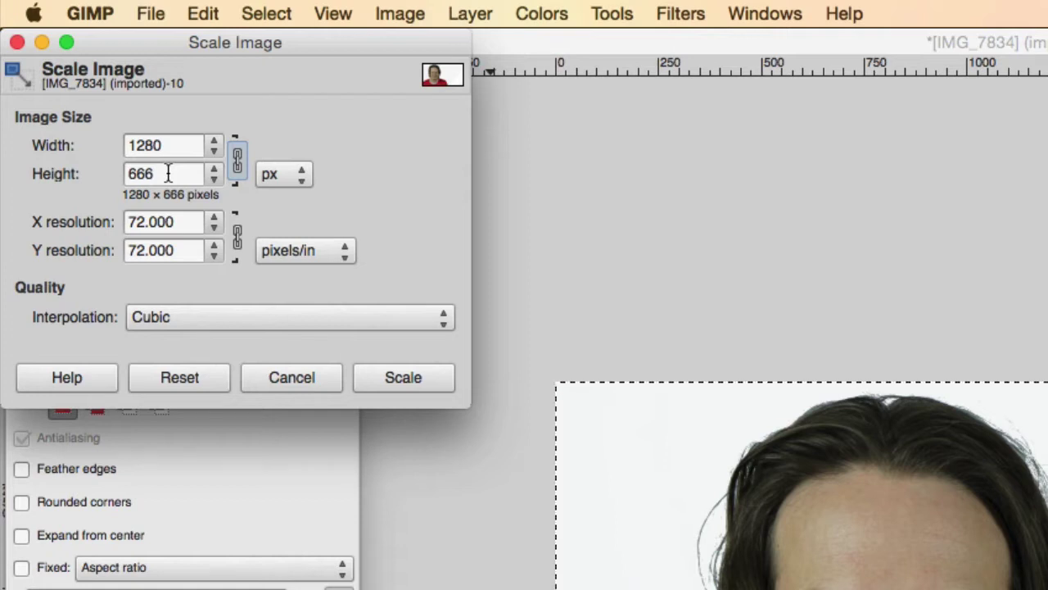
left_click_drag(168, 174, 131, 168)
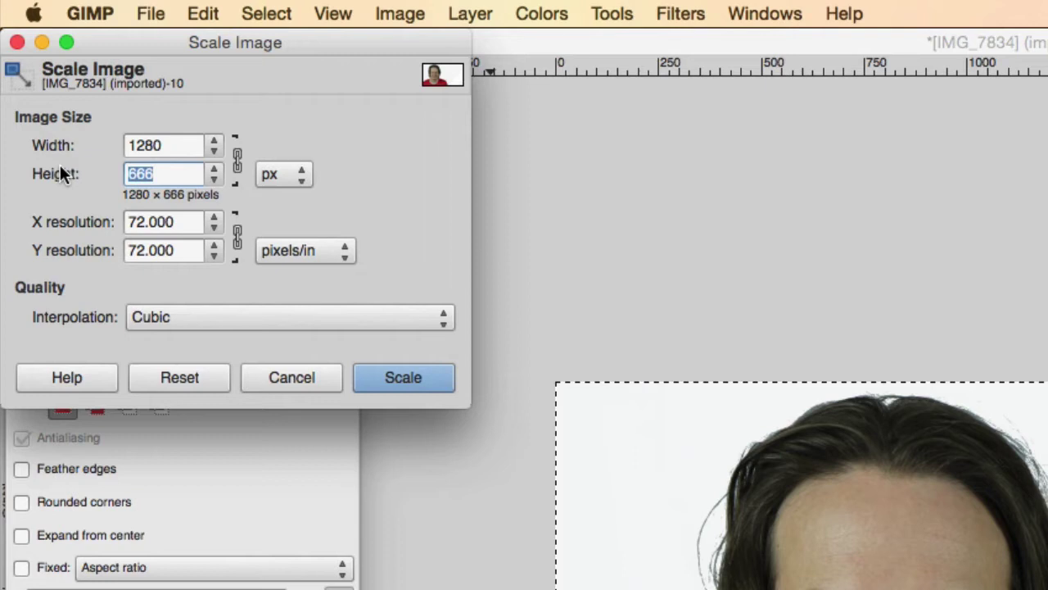
type("720")
key("Tab")
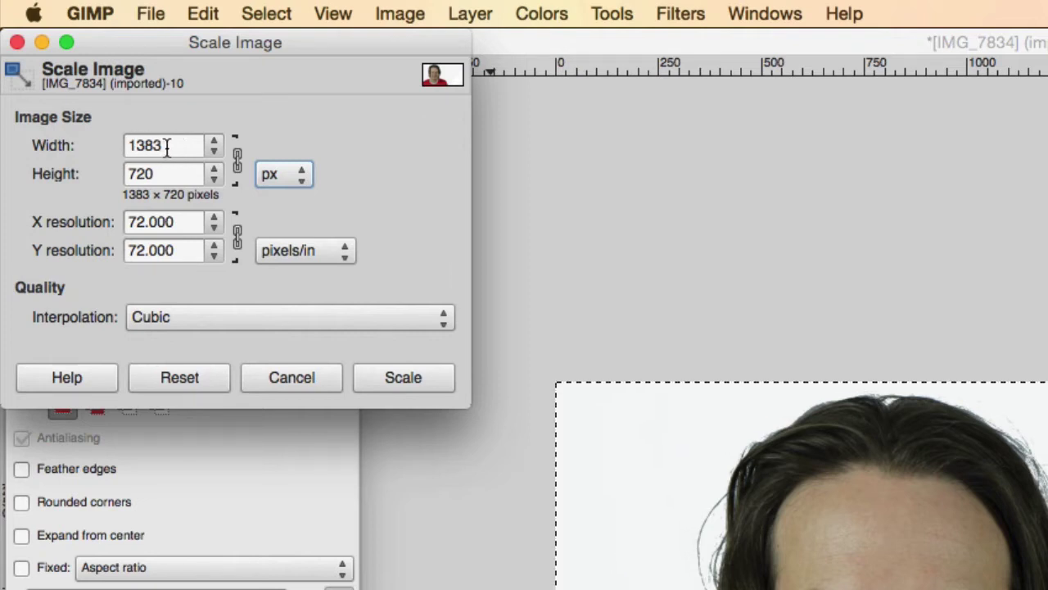
left_click(399, 372)
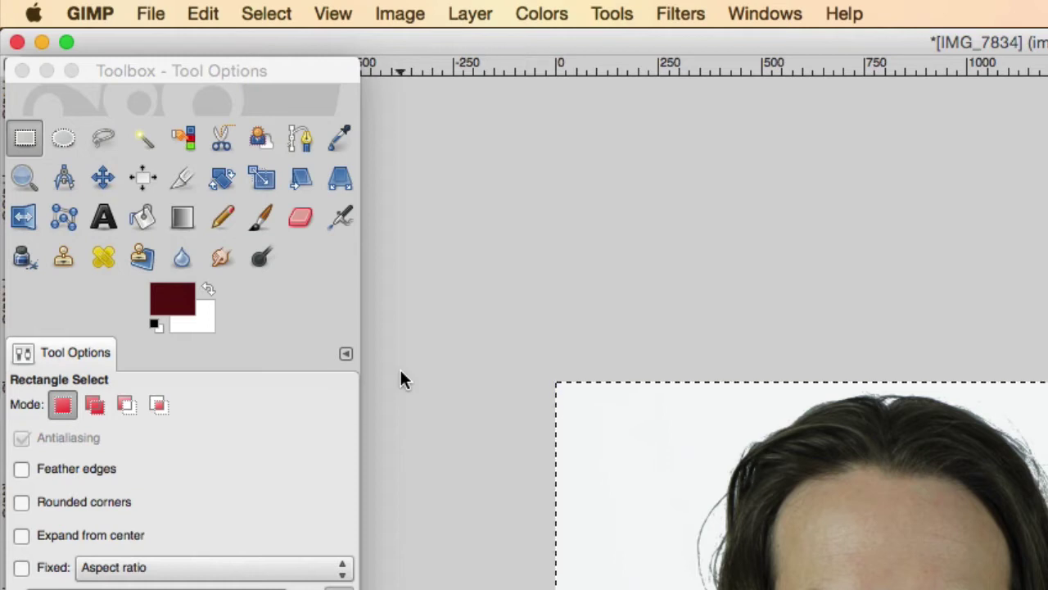
Resize the canvas to 1280 × 720 px, shifting the photo left to X offset -37.
left_click(389, 14)
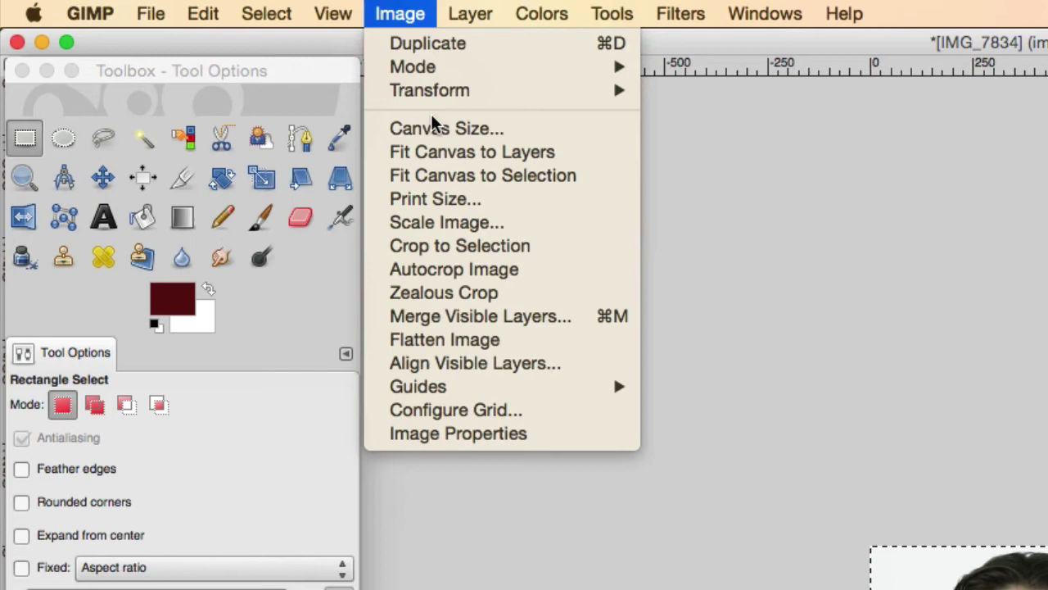
left_click(434, 129)
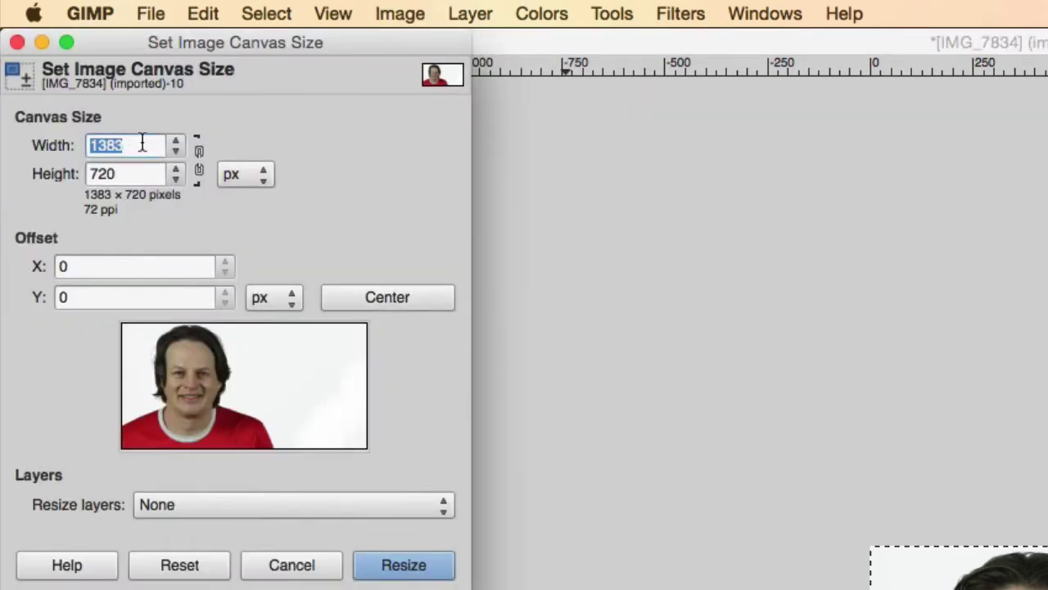
left_click(201, 157)
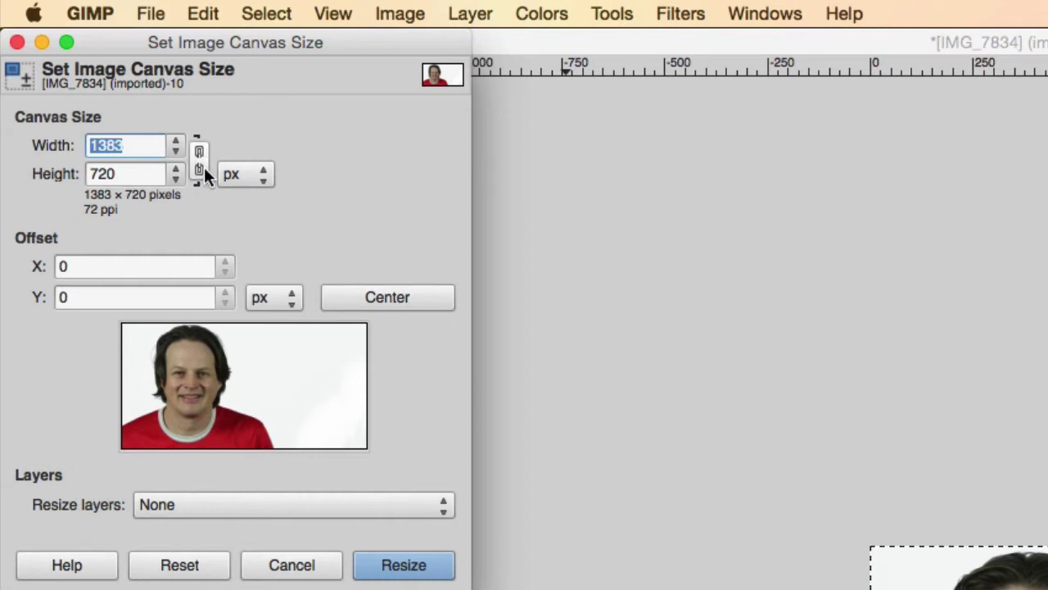
left_click(136, 149)
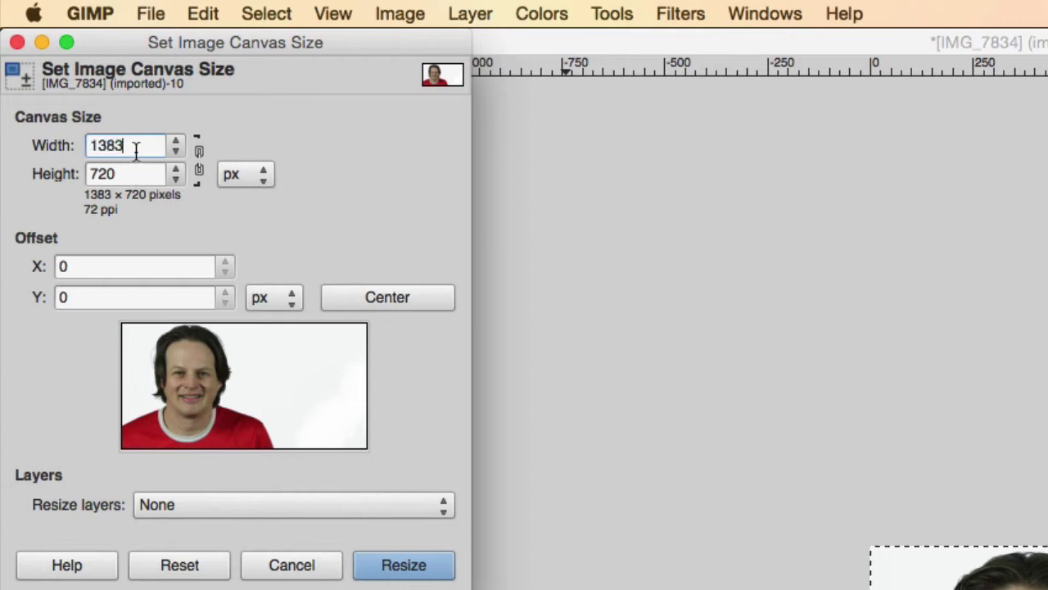
left_click_drag(138, 148, 70, 146)
type("1280")
key("Tab")
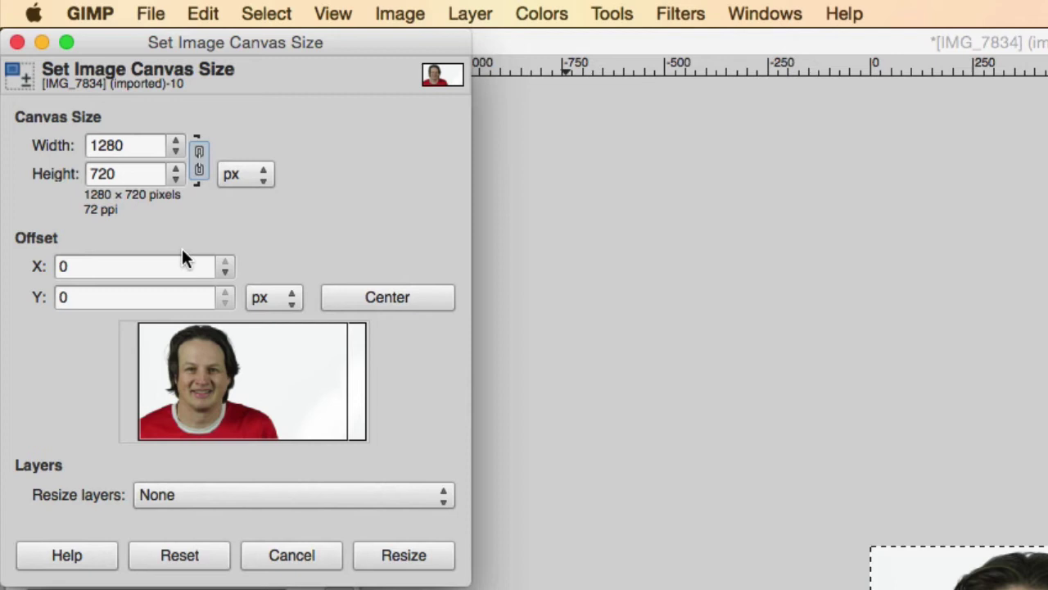
mouse_move(299, 398)
left_mouse_down()
mouse_move(245, 405)
mouse_move(295, 403)
left_mouse_up()
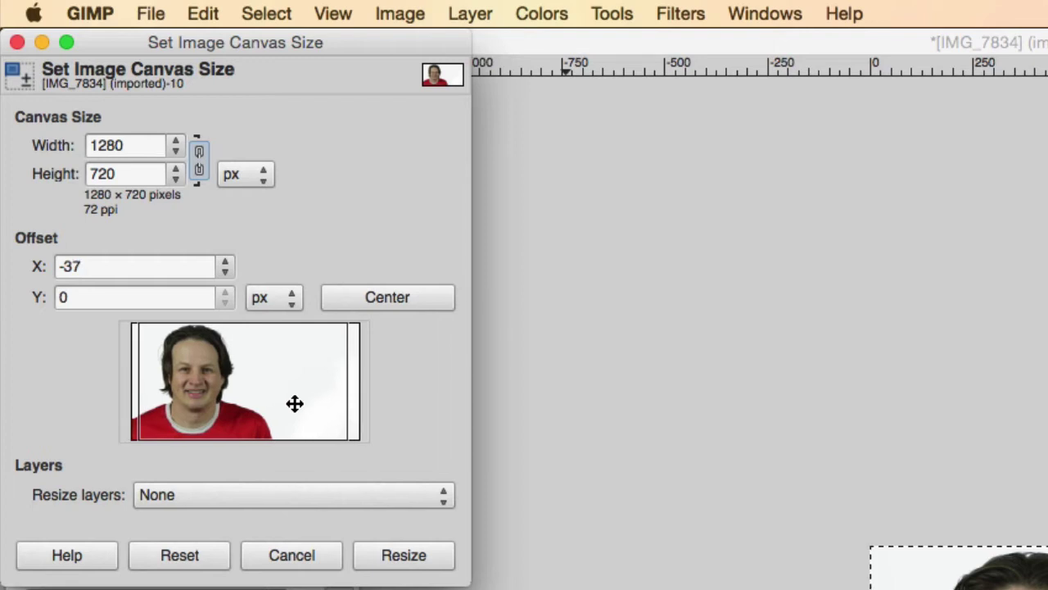
left_click(403, 565)
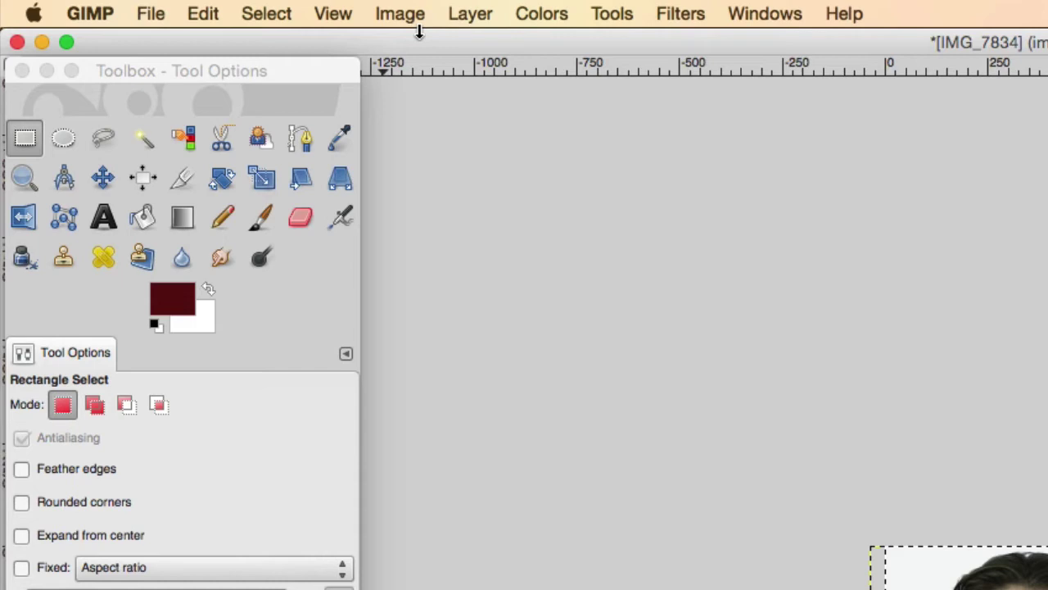
left_click(414, 20)
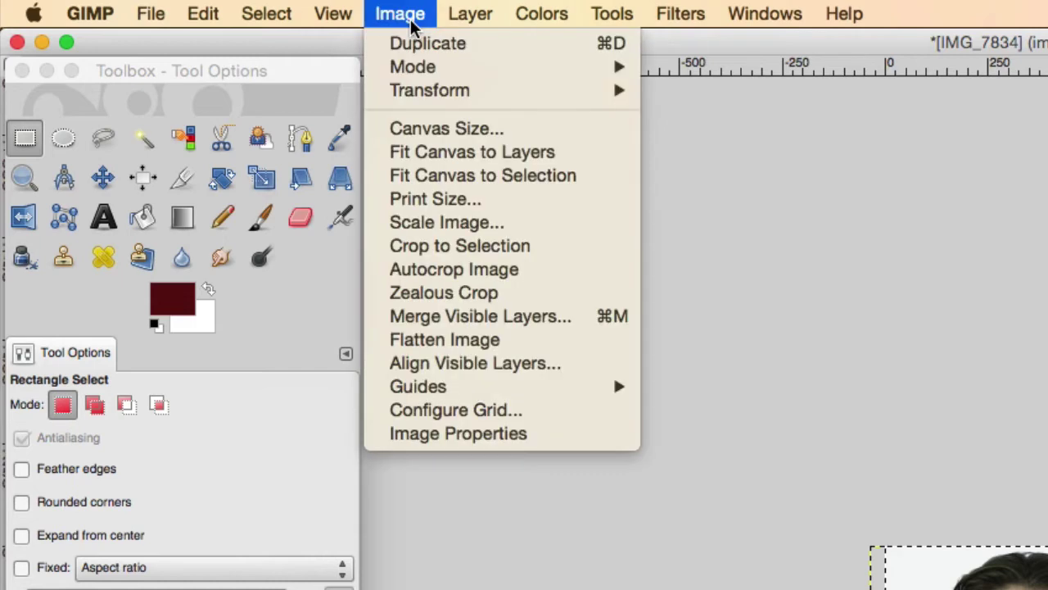
left_click(463, 231)
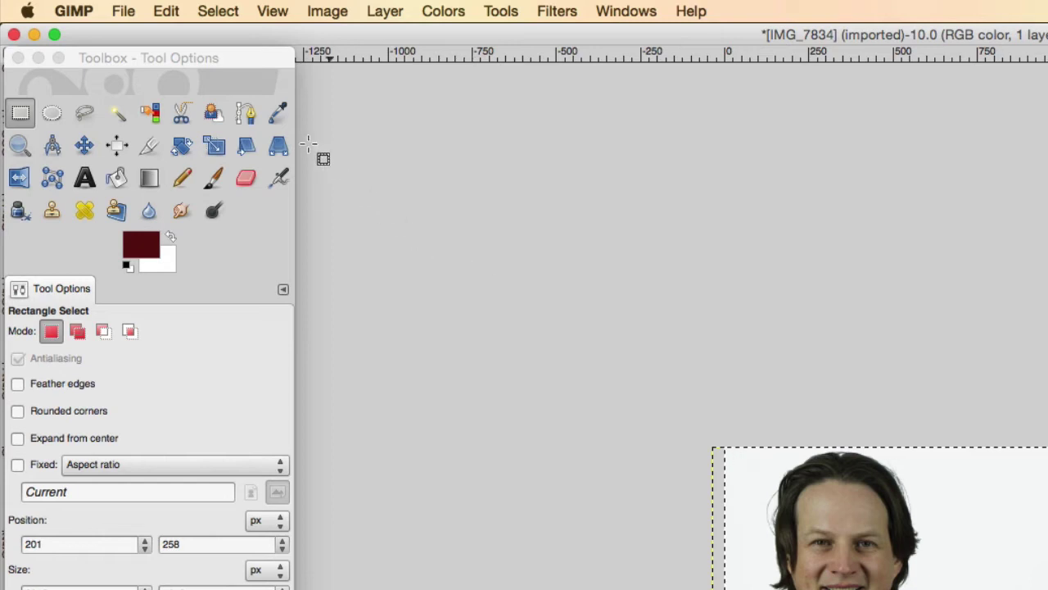
Open thumbnail-safe-area.png as a layer over the photo.
left_click(122, 12)
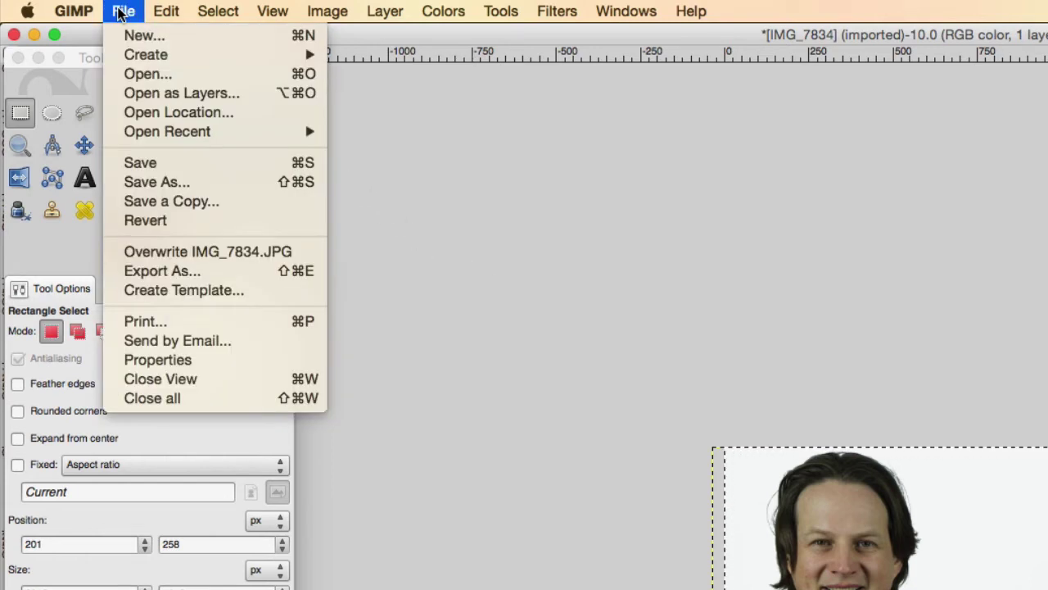
left_click(175, 93)
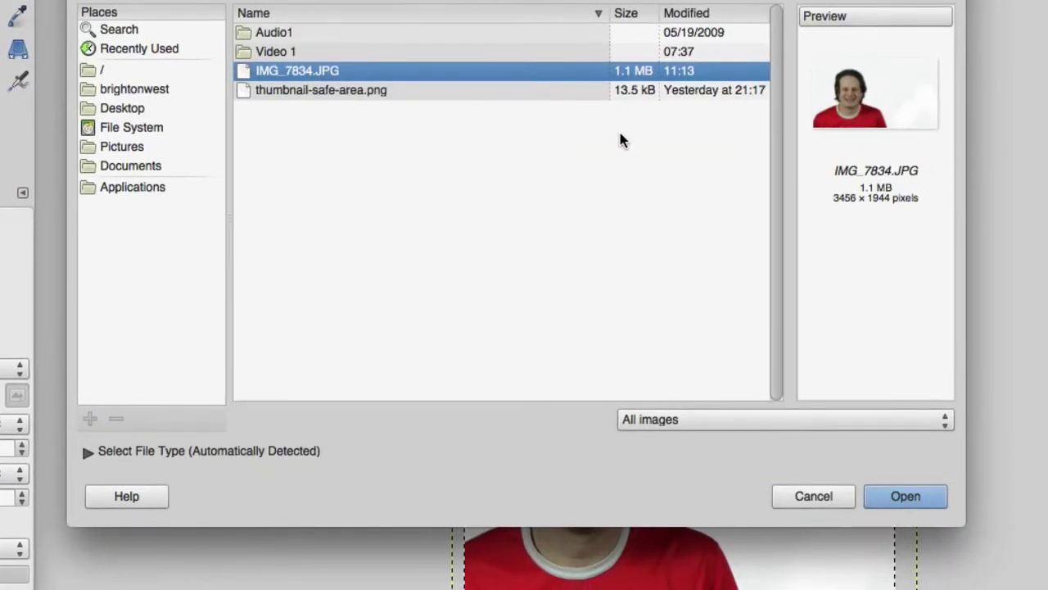
left_click(336, 89)
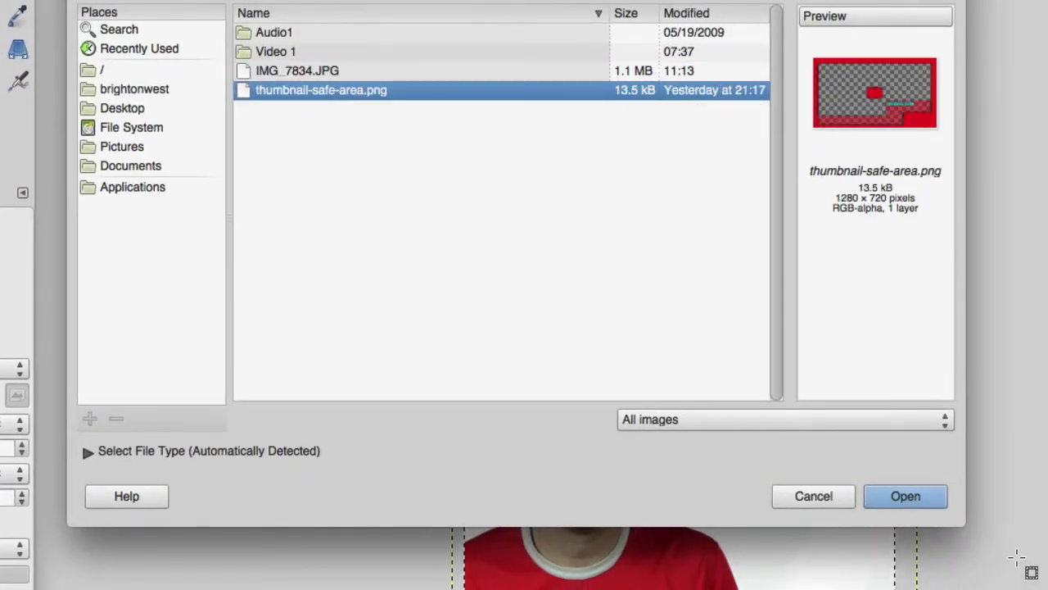
left_click(904, 498)
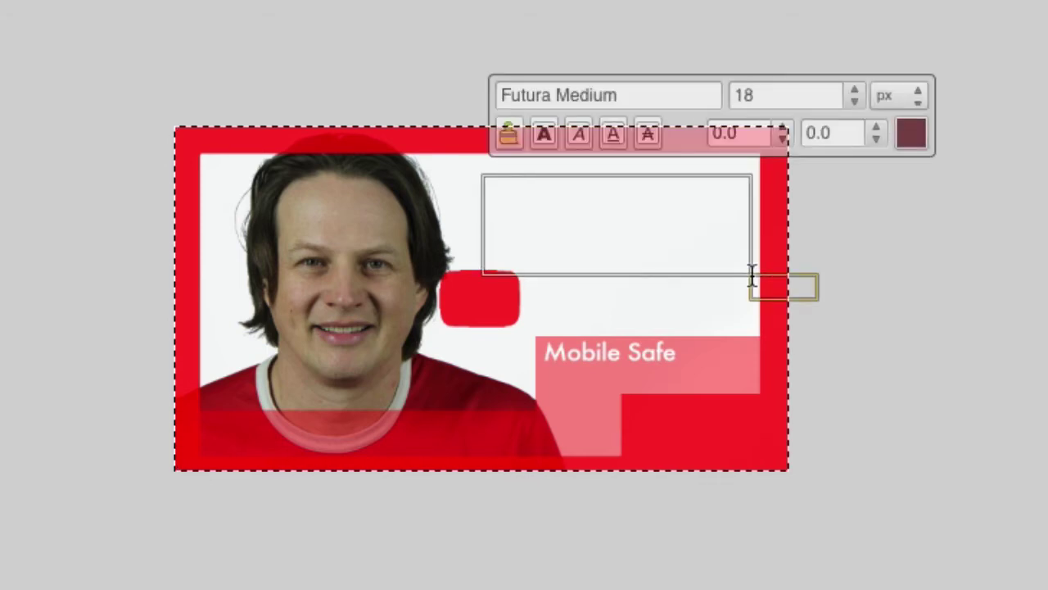
Set the Text tool's font size to 100 px.
type("Th")
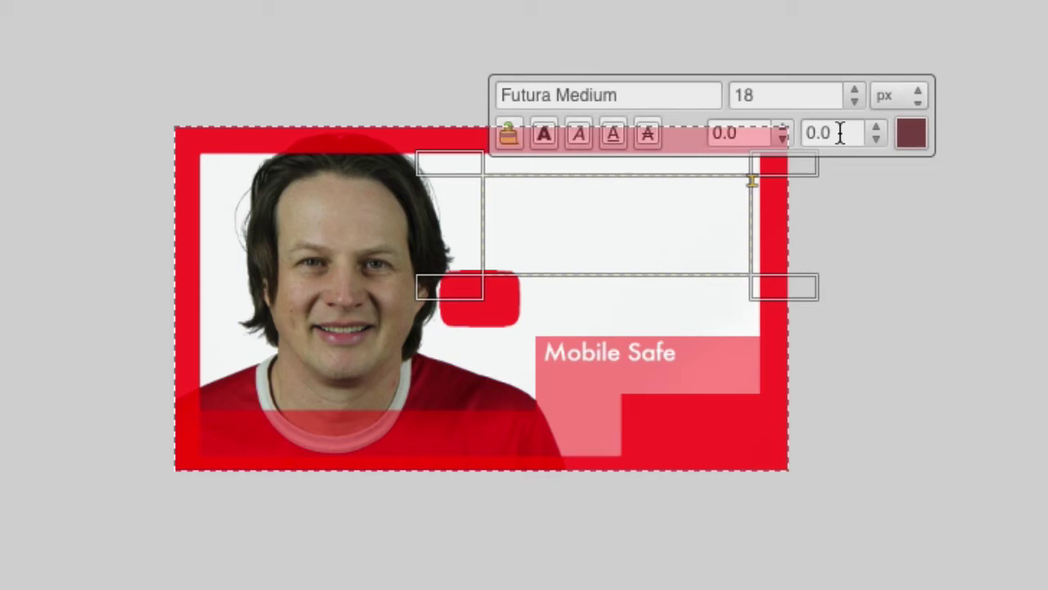
left_click(854, 91)
left_click(856, 91)
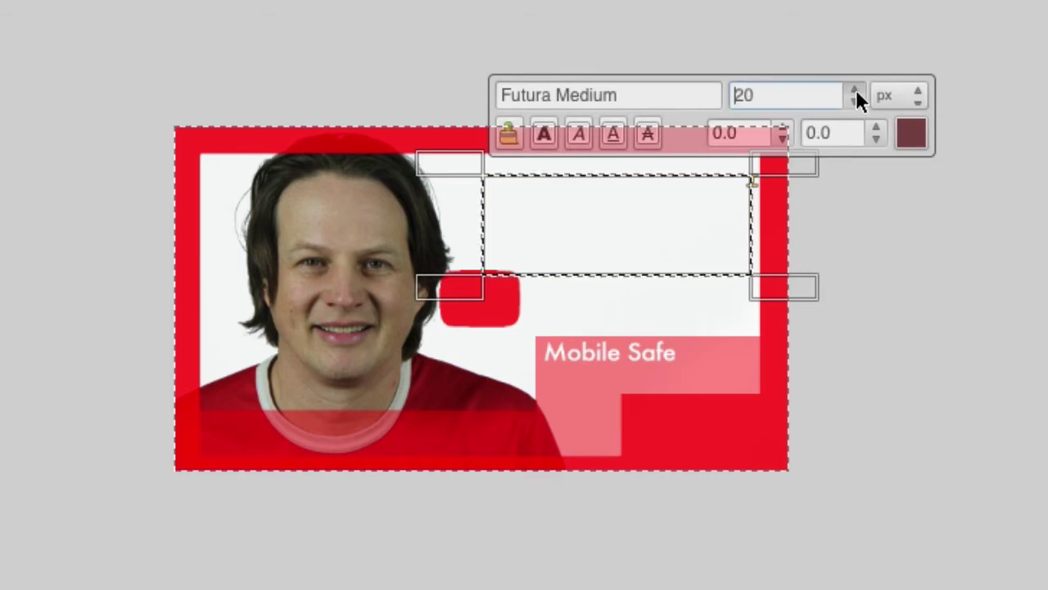
left_click(856, 90)
left_click_drag(856, 91, 855, 92)
double_click(814, 96)
type("100")
Type 'This is a test', size it to 100 px, and stretch the text box taller.
left_click(658, 221)
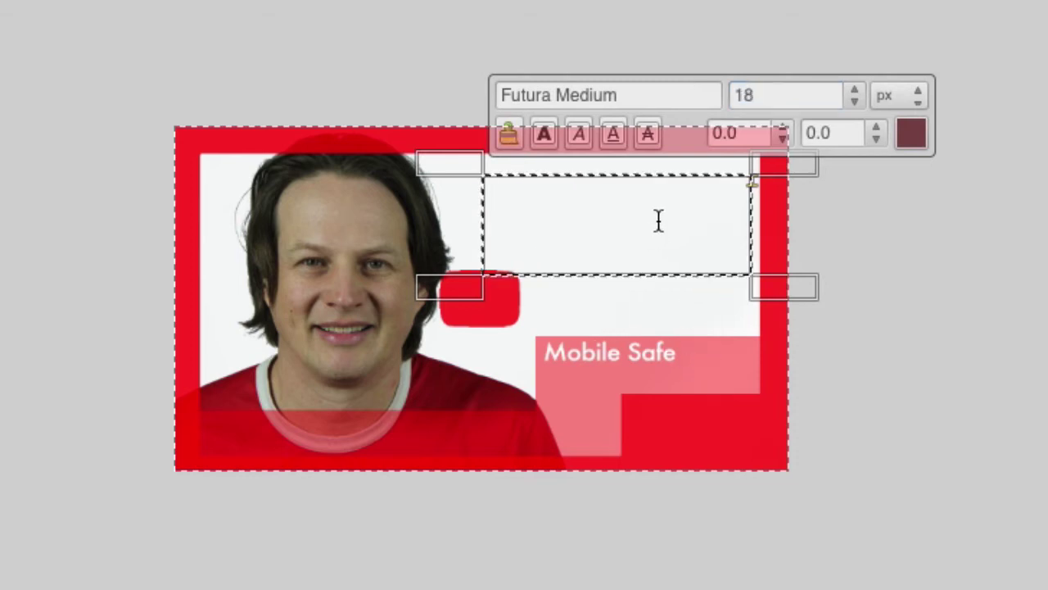
type("This is a test")
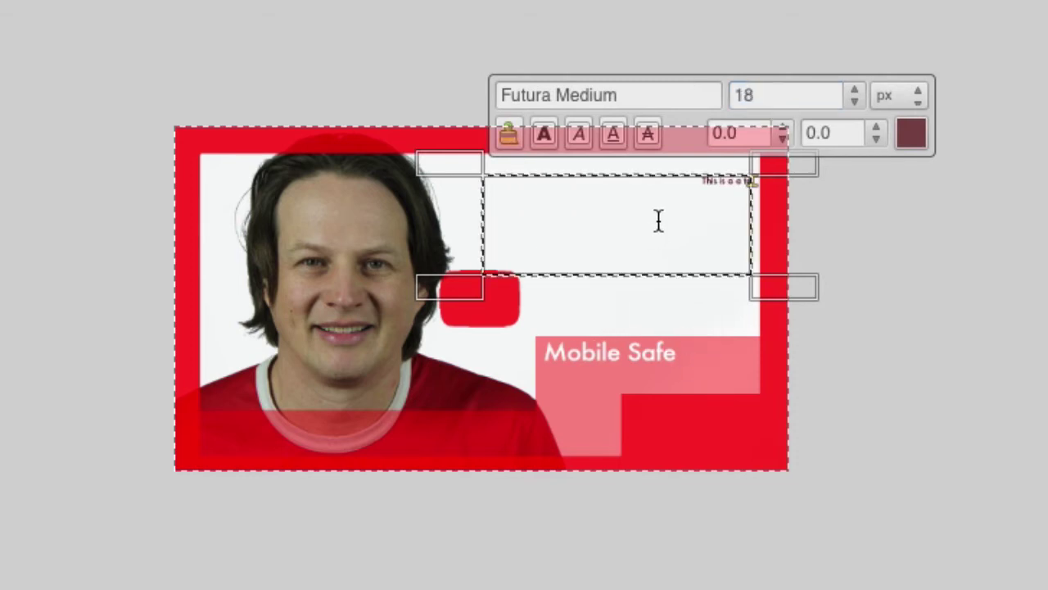
left_click_drag(685, 192, 757, 182)
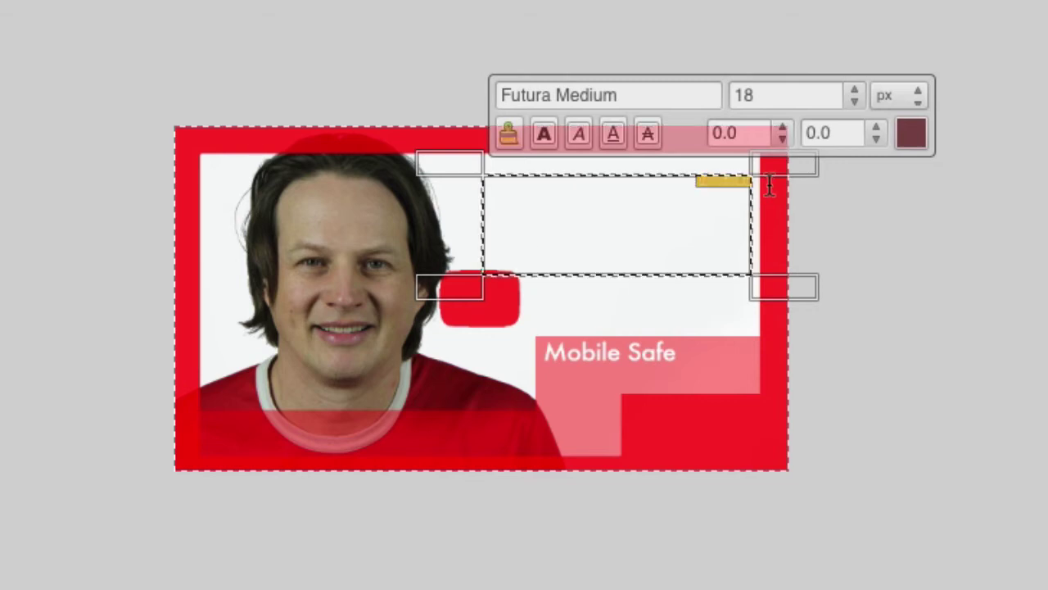
double_click(760, 97)
type("100")
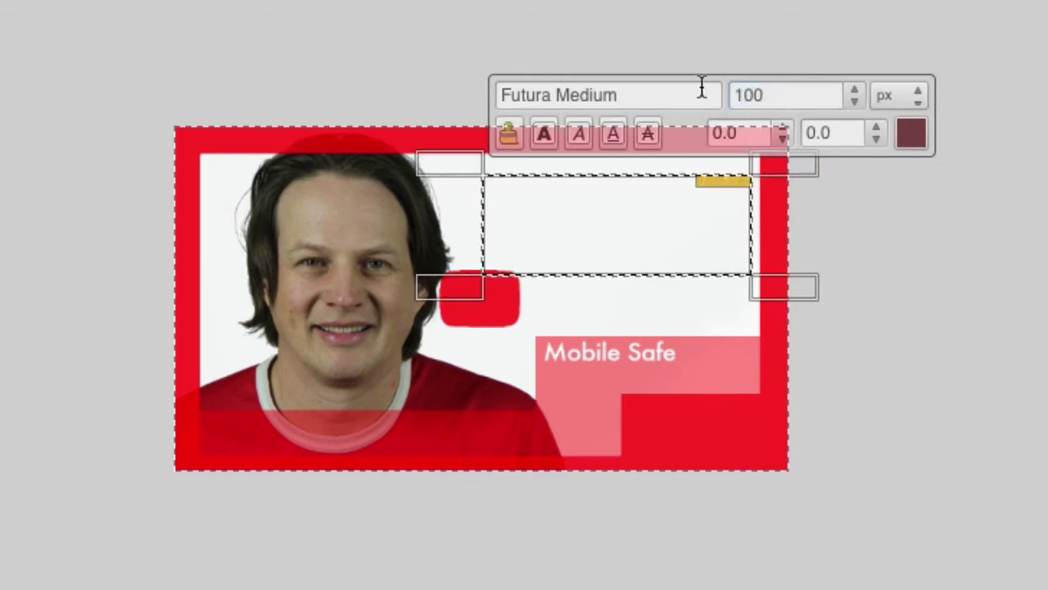
key("Return")
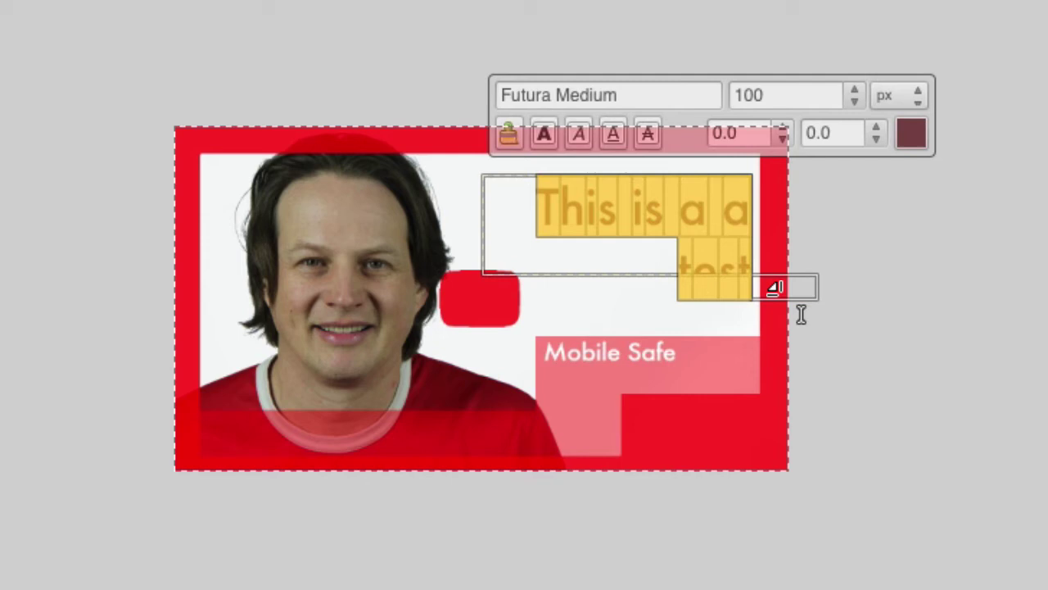
left_click_drag(800, 311, 814, 375)
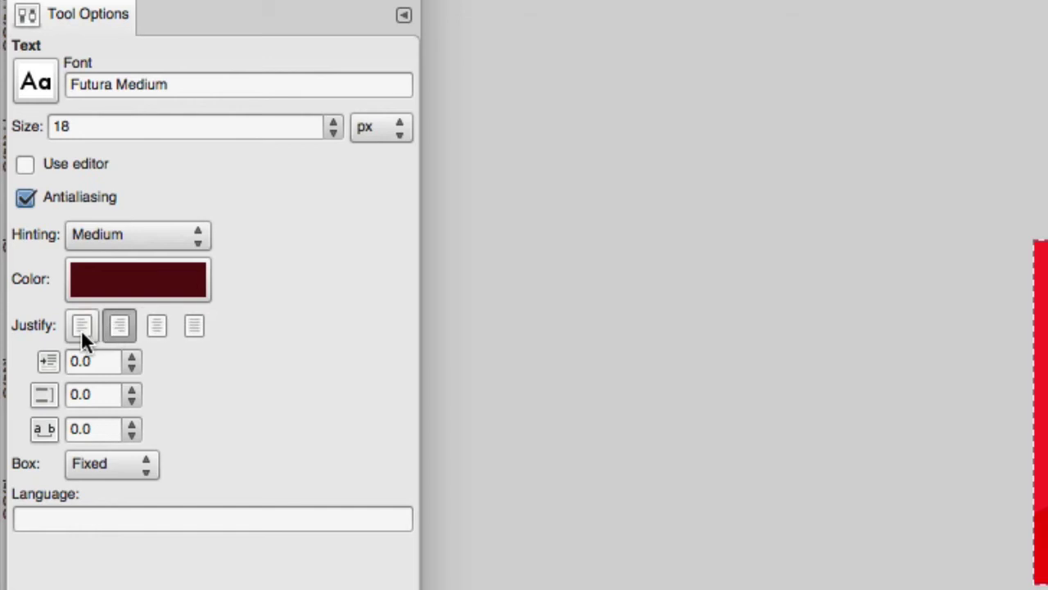
Keep the test text right-justified after briefly trying left, then focus the Layers window.
left_click(81, 327)
left_click(115, 323)
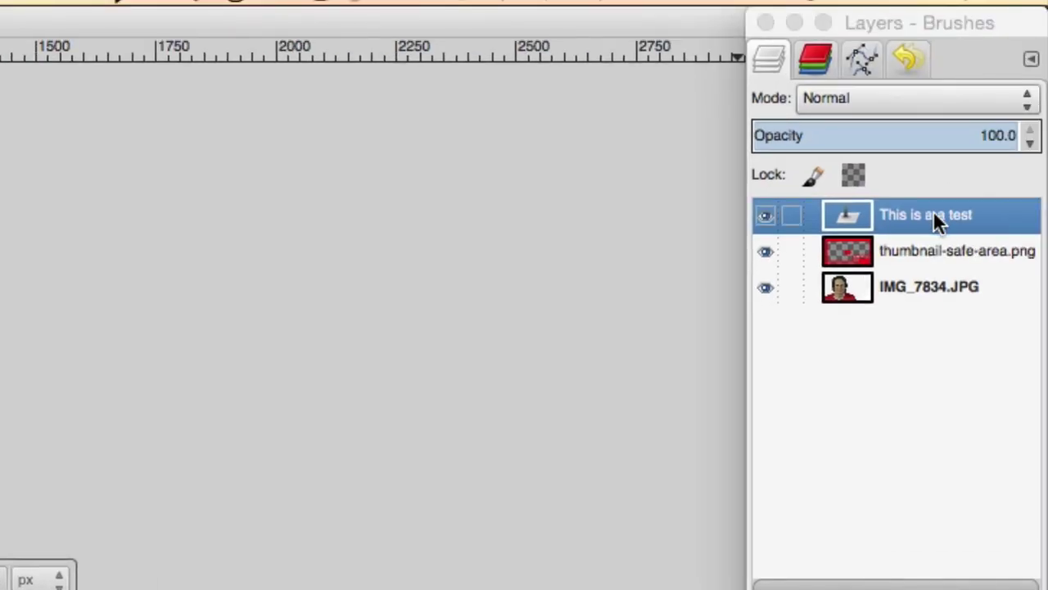
left_click(933, 210)
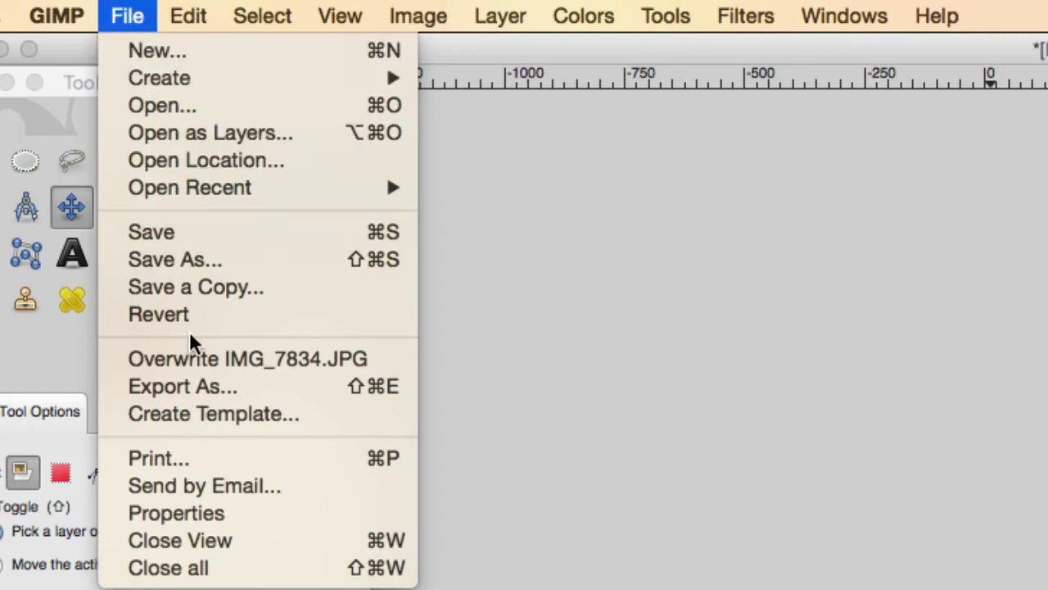
Export the image as Thumbnail Tutorial Thumbnail.JPG at JPEG quality 97.
left_click(213, 384)
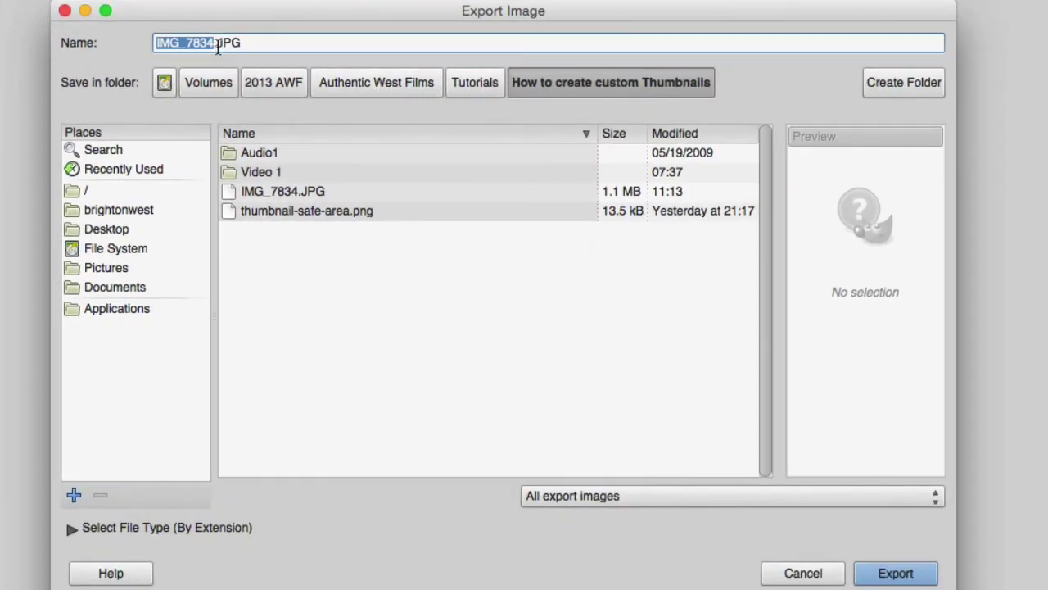
left_click_drag(213, 43, 145, 39)
type("Thumbnai")
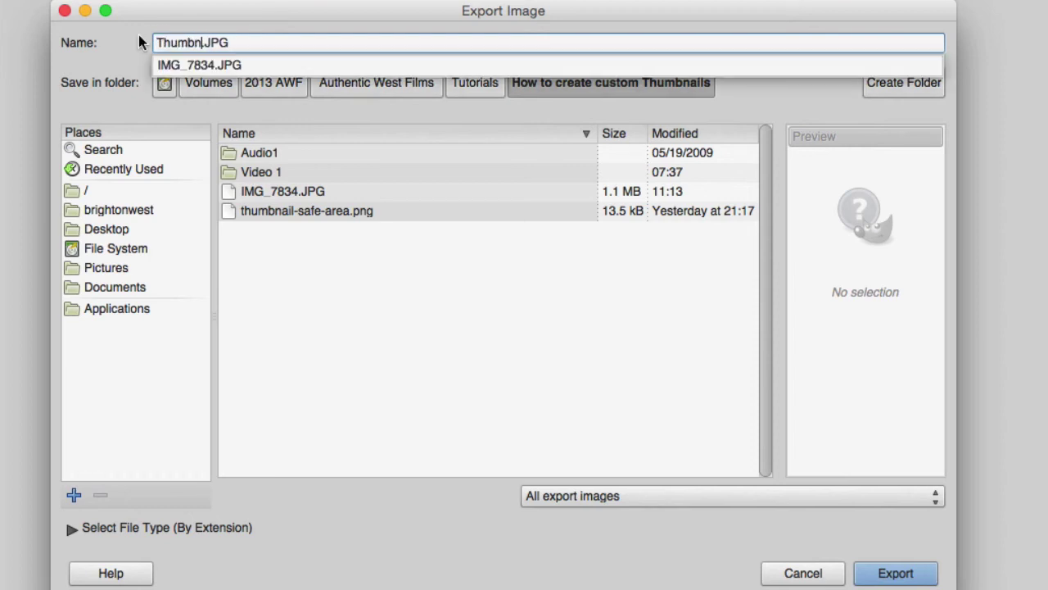
type("l")
type("Tutor")
type("ial Thu")
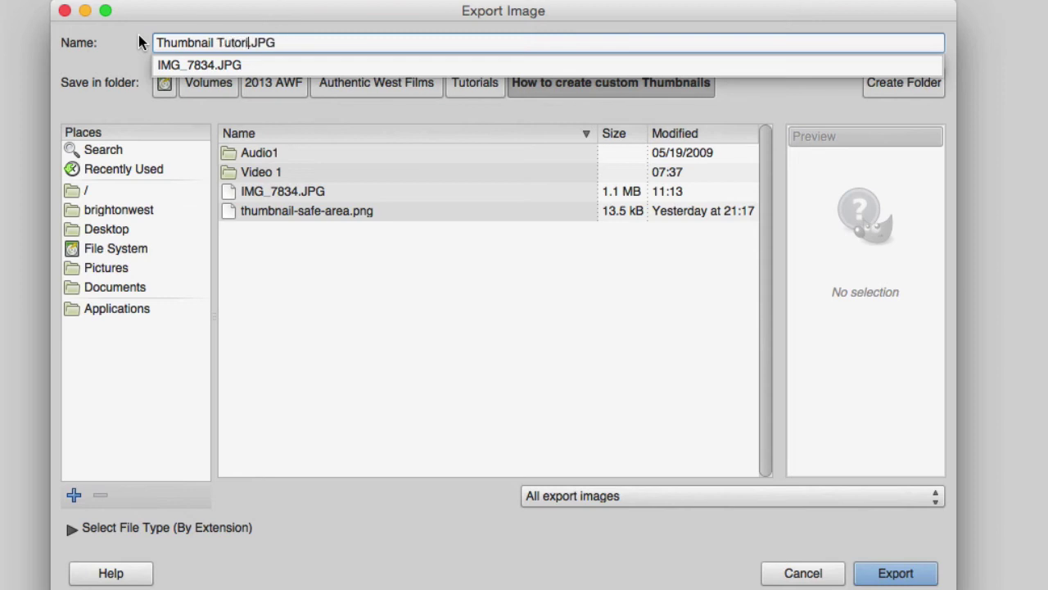
type("mbnail")
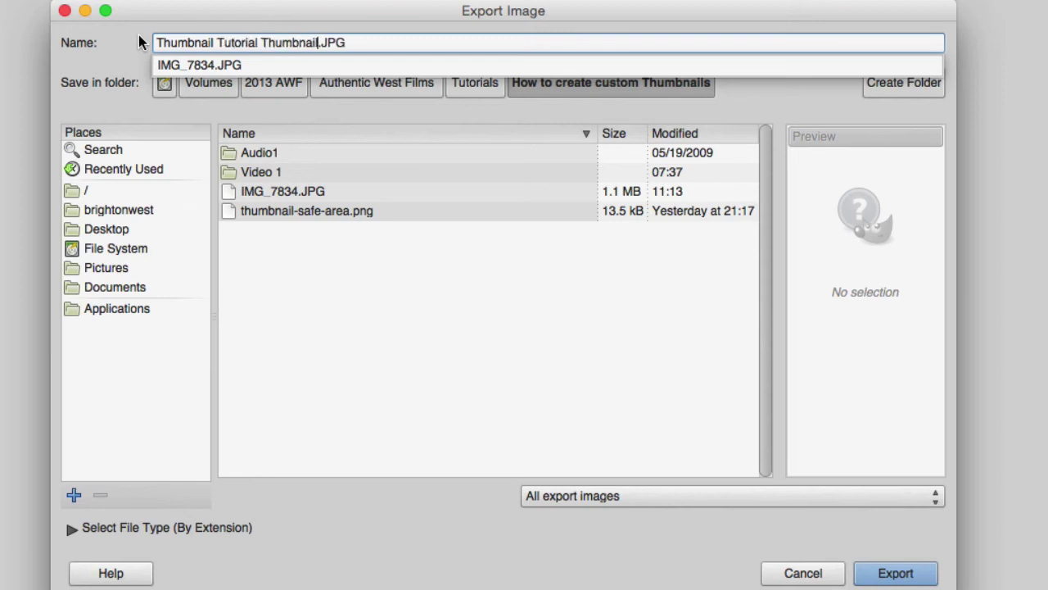
left_click(897, 574)
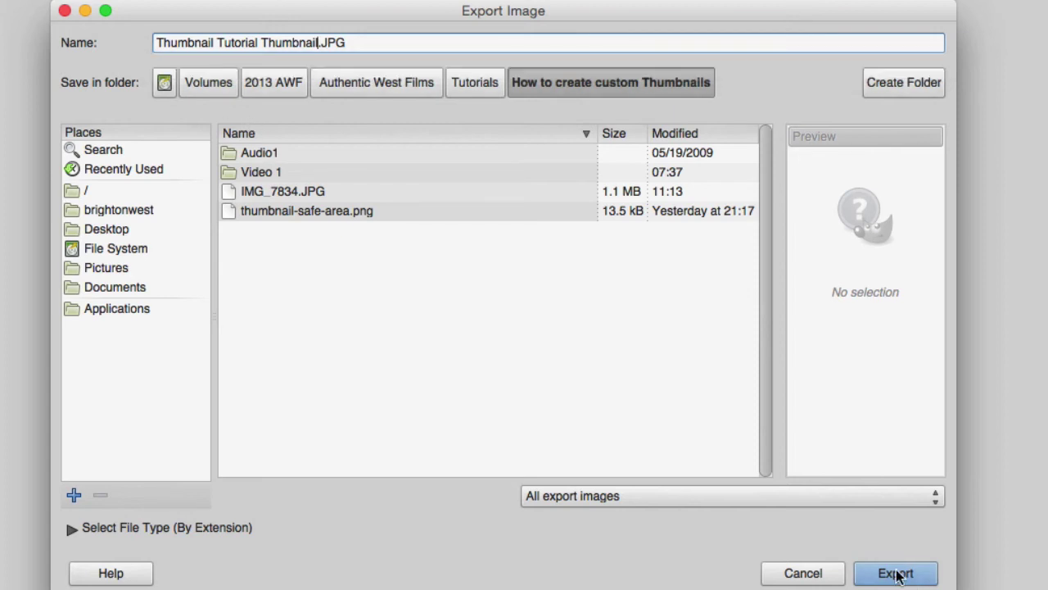
left_click(897, 573)
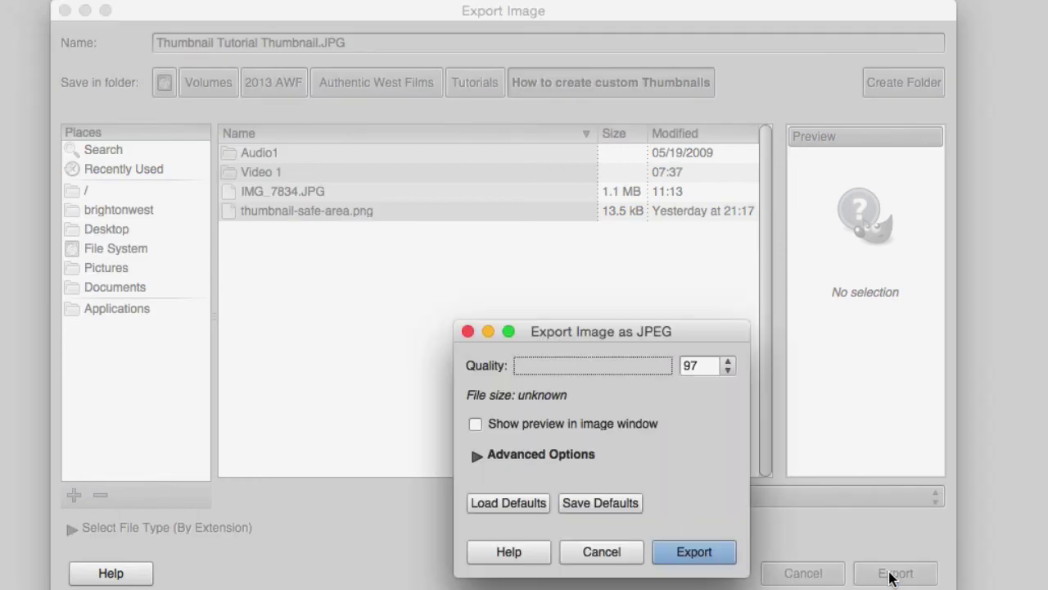
left_click(688, 554)
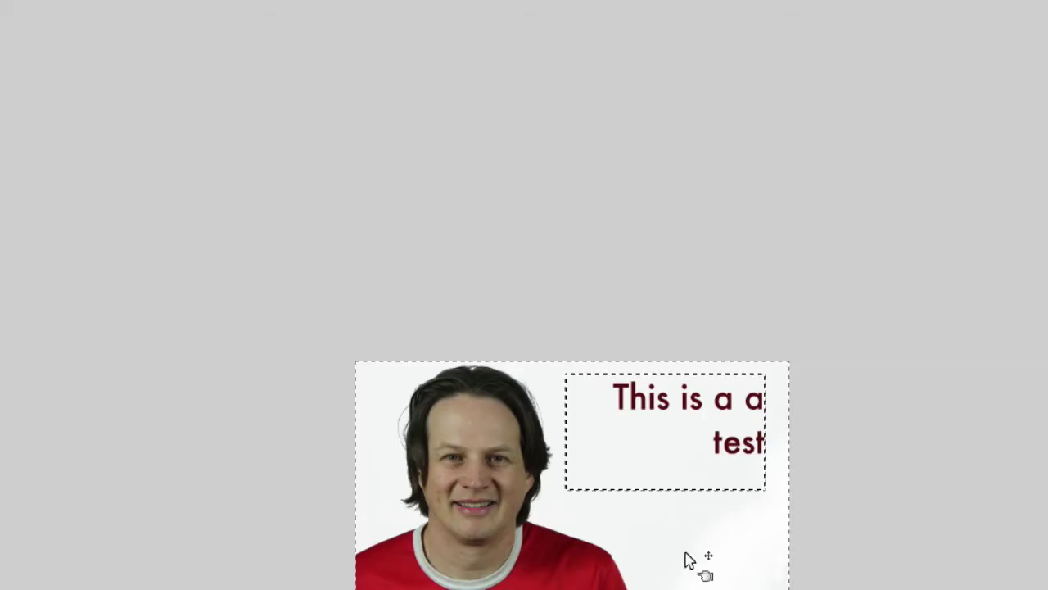
key("super+Tab")
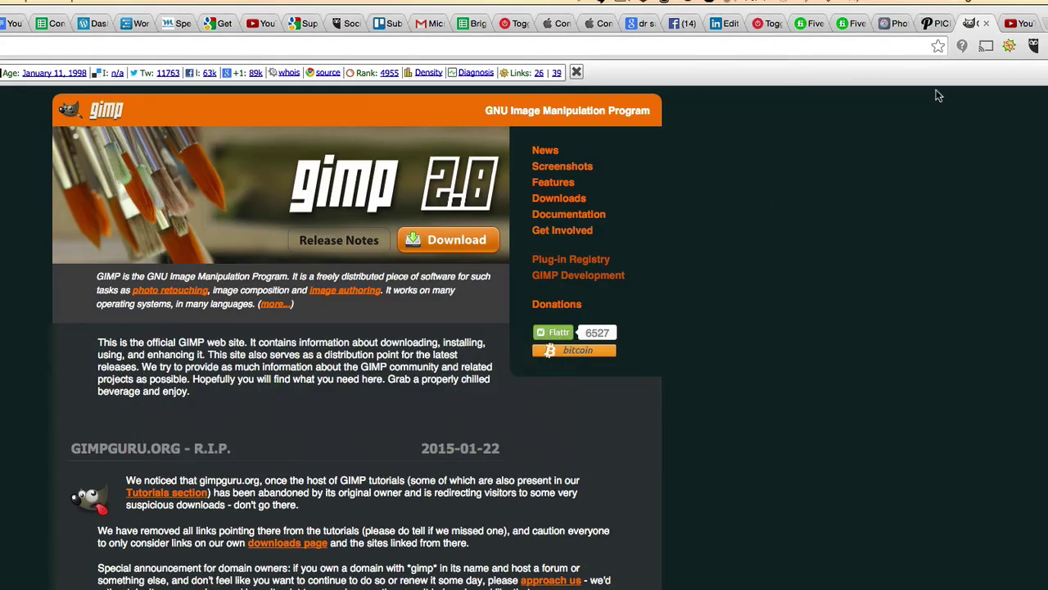
On the YouTube video page, open the custom thumbnail file chooser.
left_click(1015, 24)
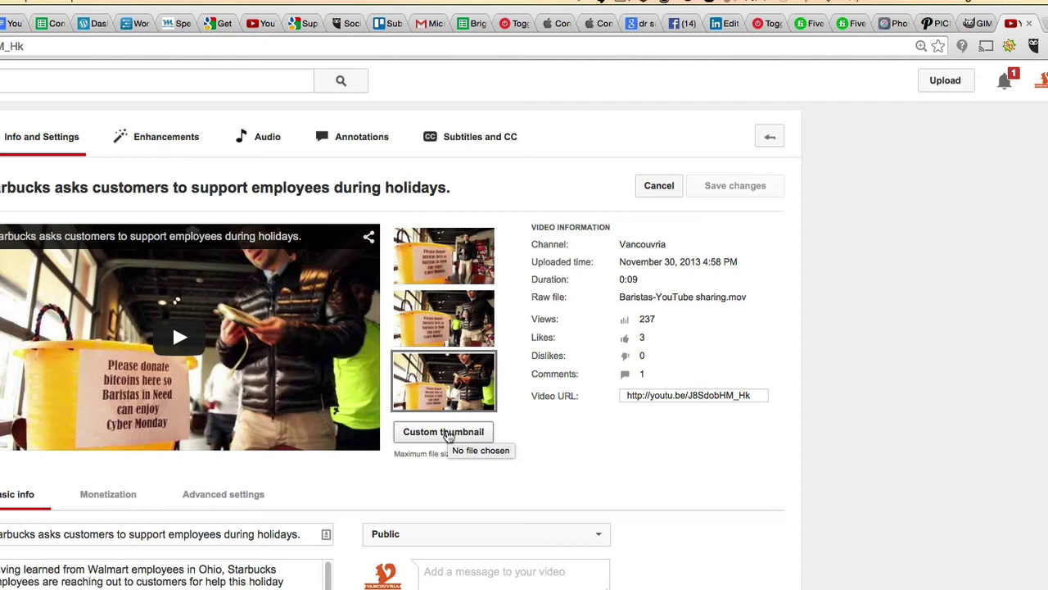
left_click(446, 433)
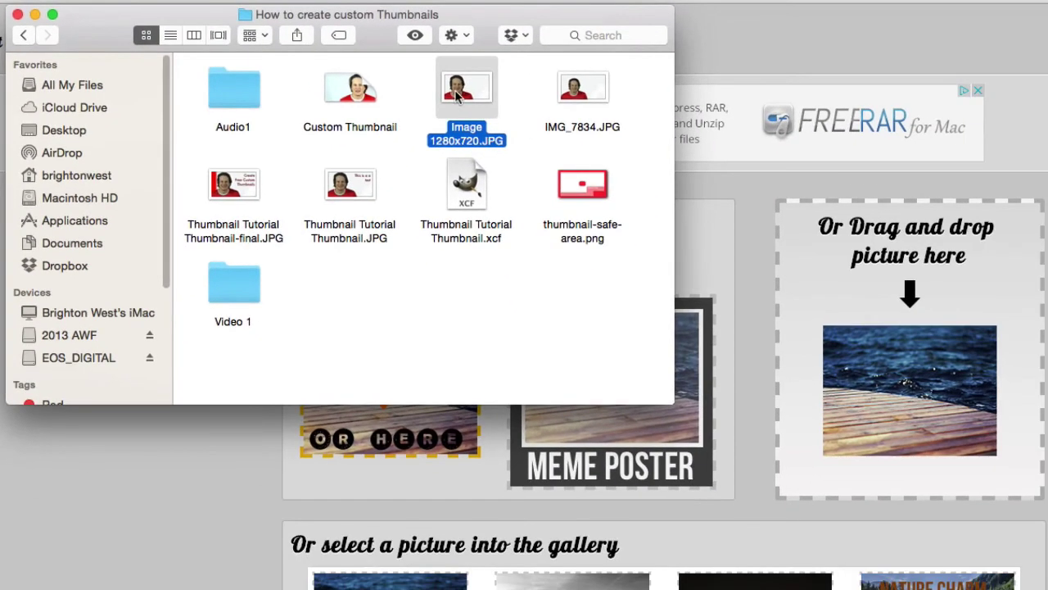
Drag Image 1280x720.JPG from Finder into PicFont's upload zone to load the photo.
left_click_drag(466, 97, 923, 369)
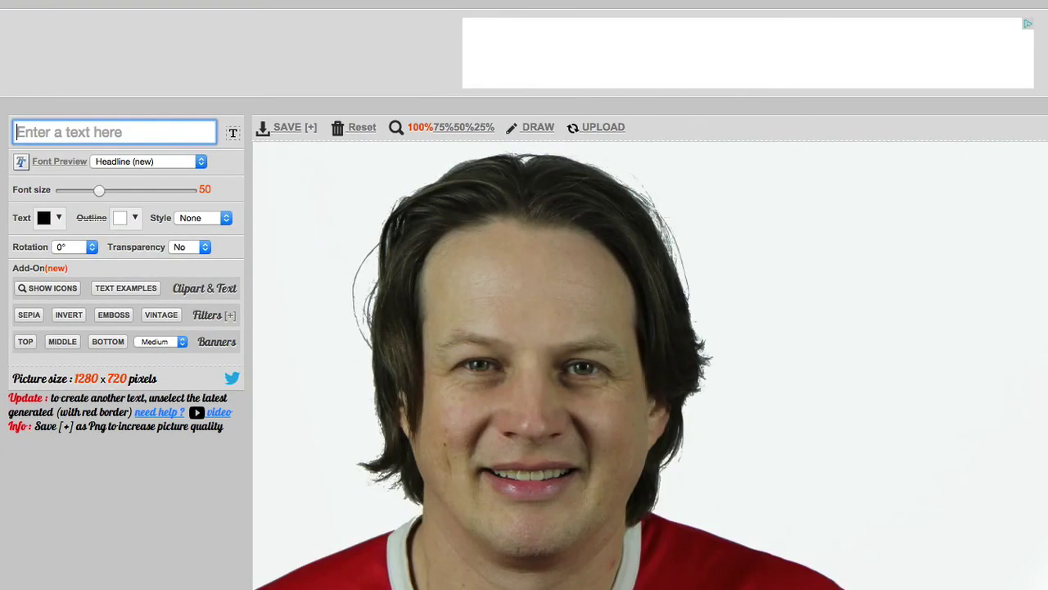
scroll(524, 327, "down", 3)
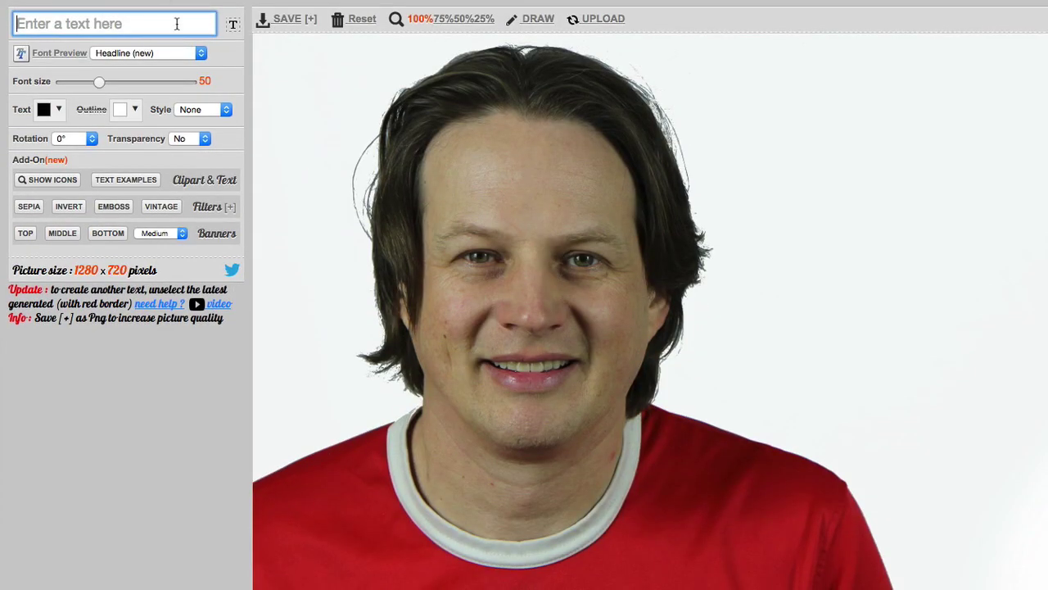
Add the word 'Custom' as text on the photo.
type("Custo")
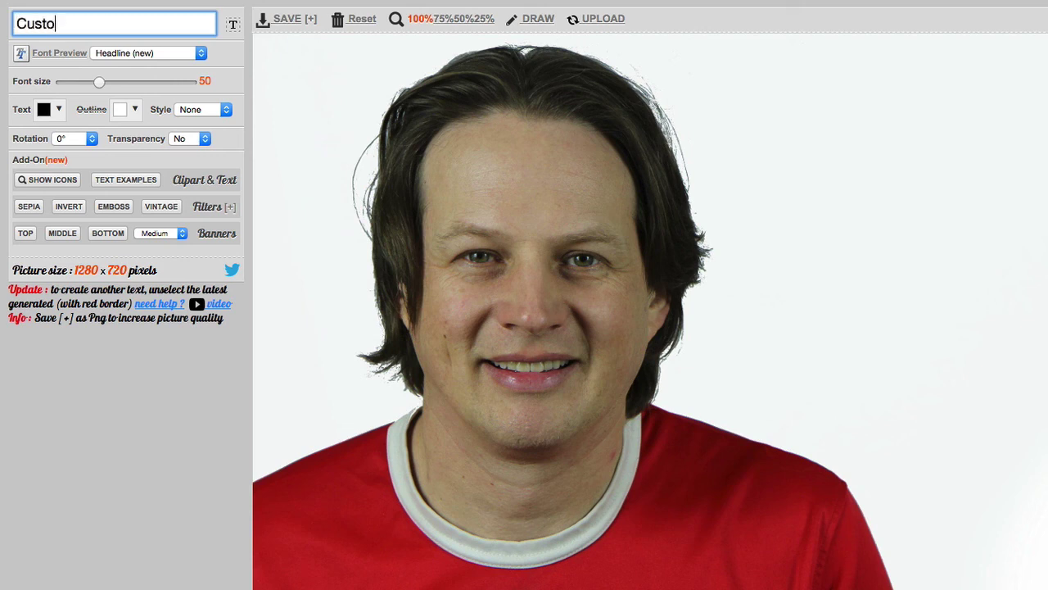
type("m")
left_click(233, 24)
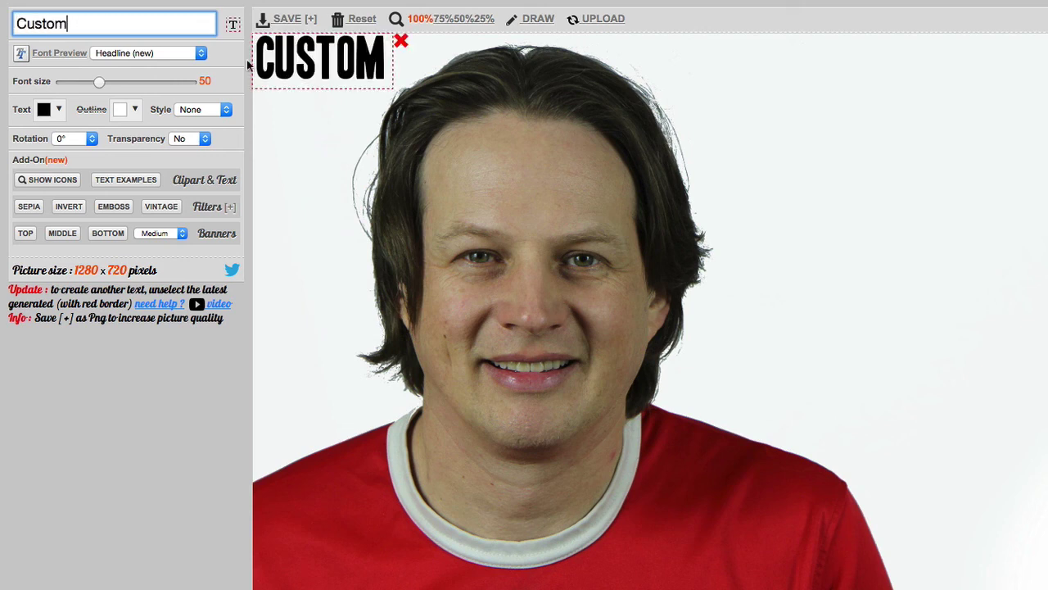
Set CUSTOM to size 109 with a white outline and move it to the top right.
left_click_drag(99, 82, 149, 86)
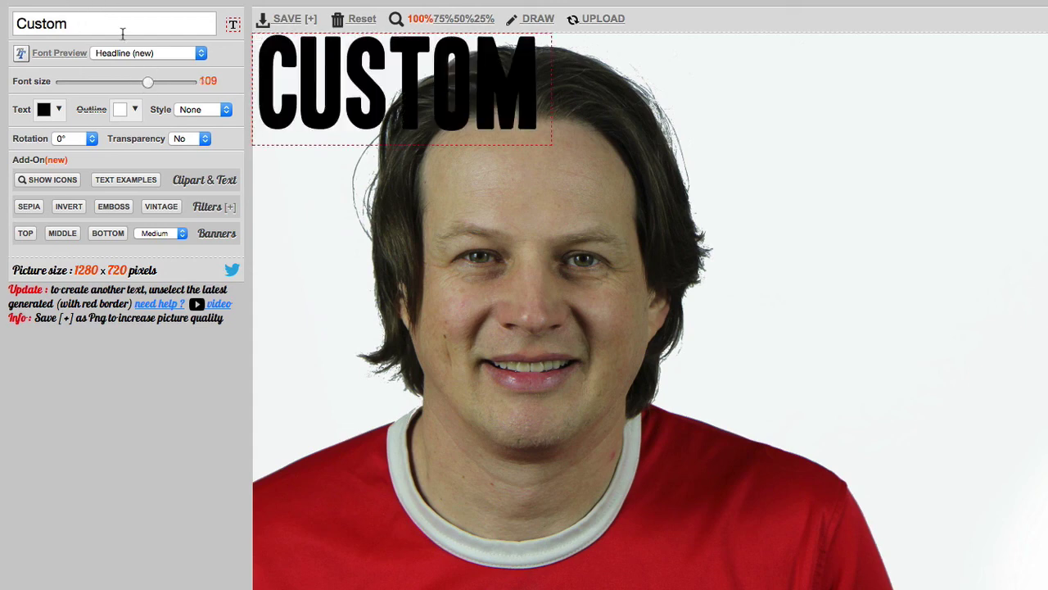
left_click(226, 110)
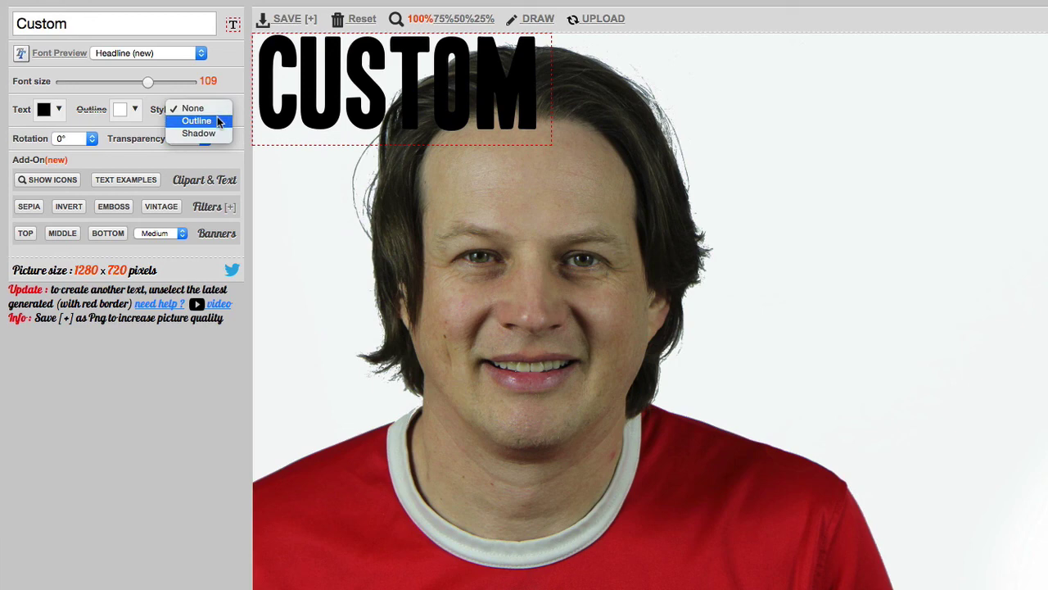
left_click(217, 121)
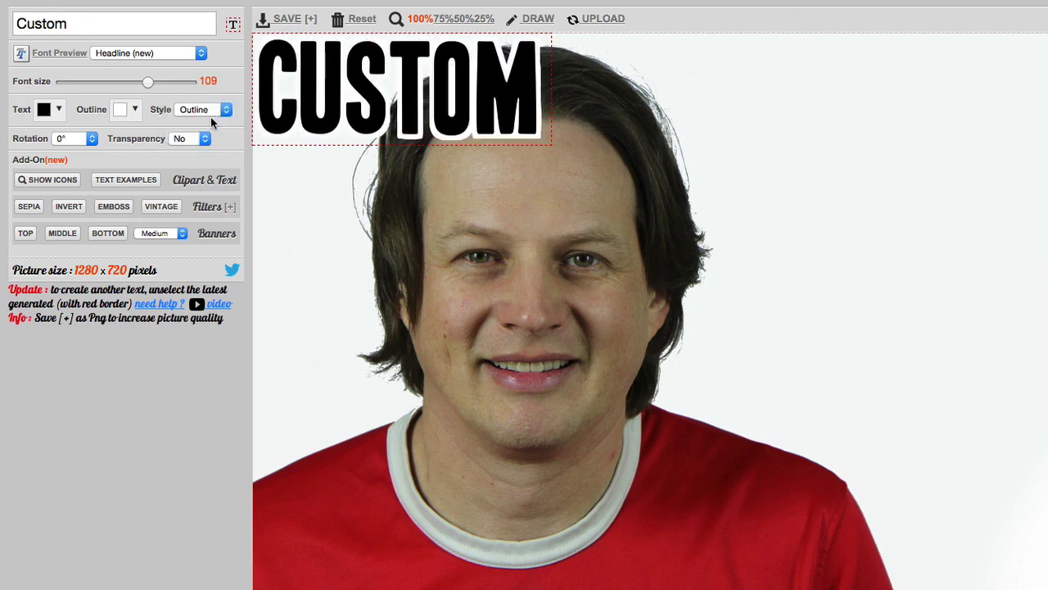
left_click_drag(392, 99, 1012, 112)
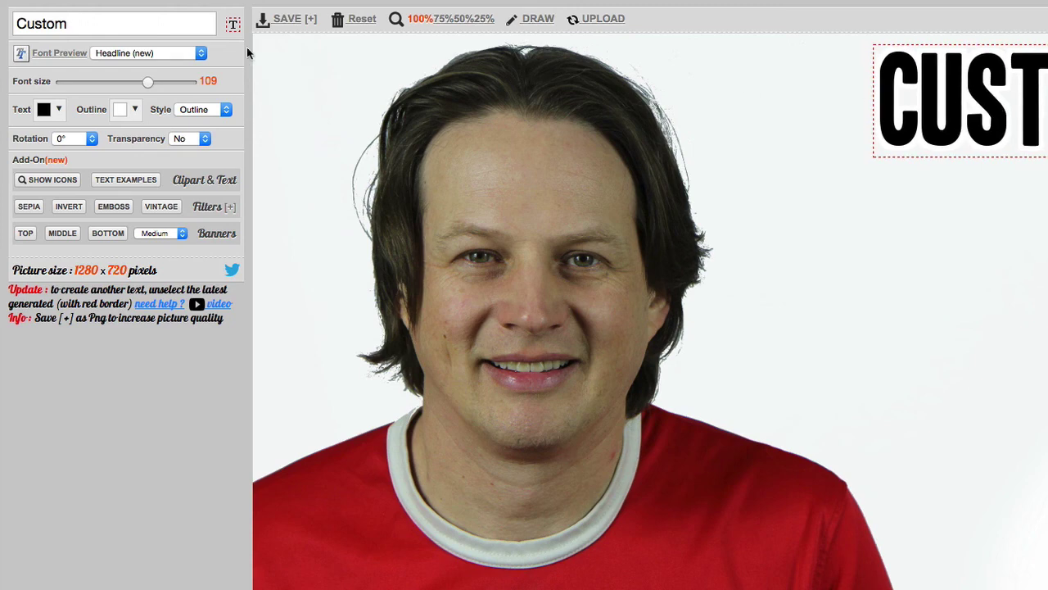
Add 'Thumbnail' as a second text line on the photo.
left_click(234, 28)
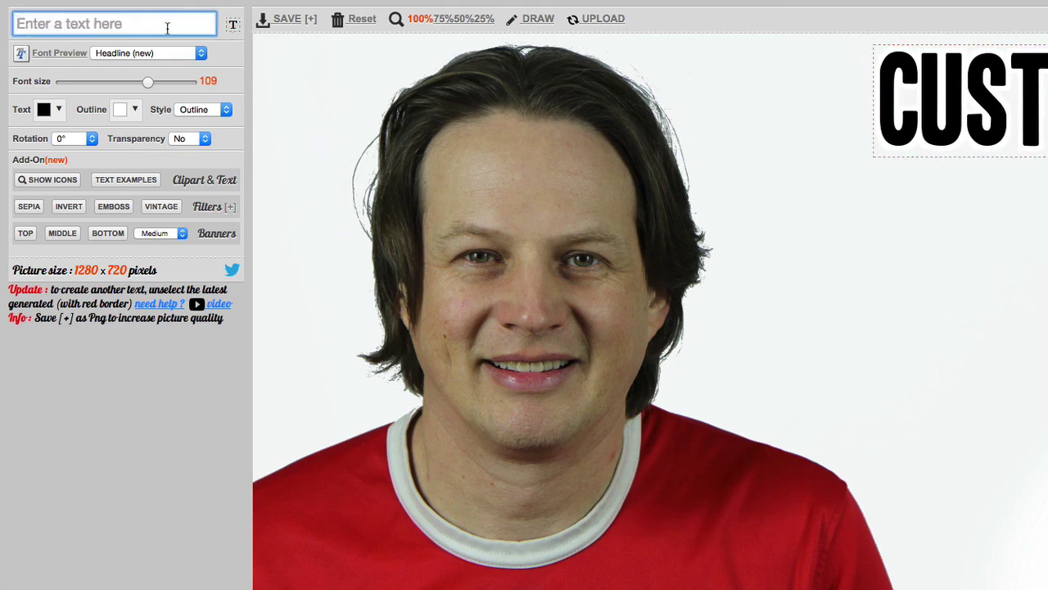
type("Thumb")
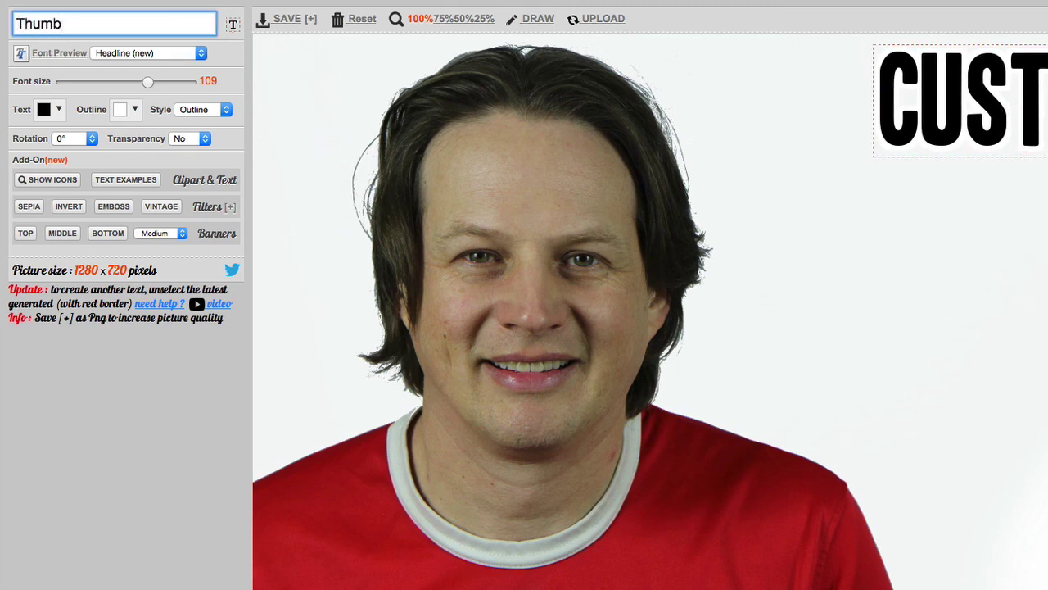
type("nail")
key("Return")
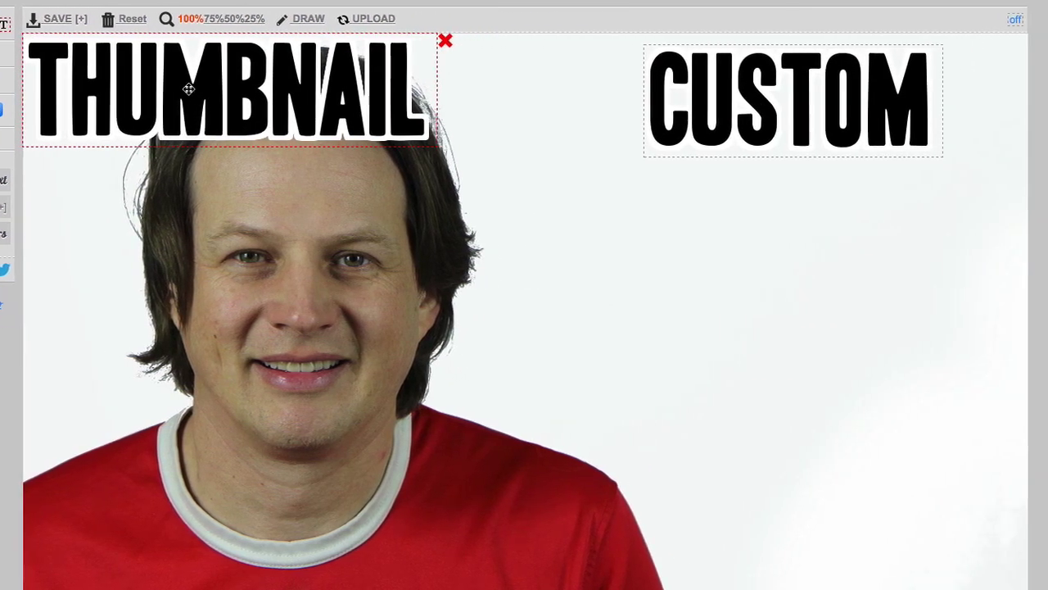
Stack THUMBNAIL directly below CUSTOM on the right, then save the picture.
left_click_drag(188, 89, 729, 247)
left_click_drag(745, 123, 727, 154)
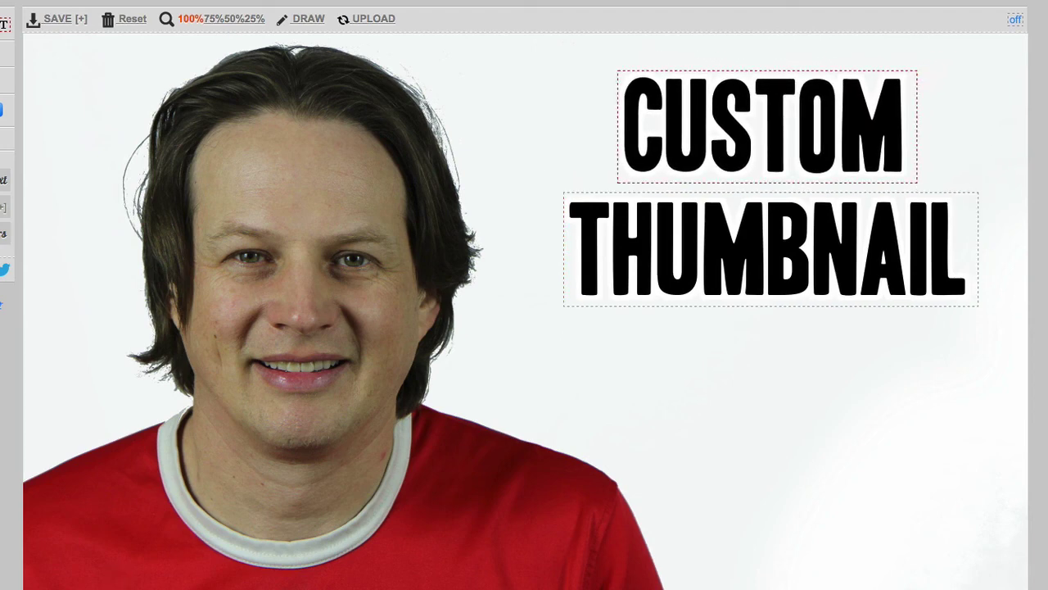
left_click(46, 19)
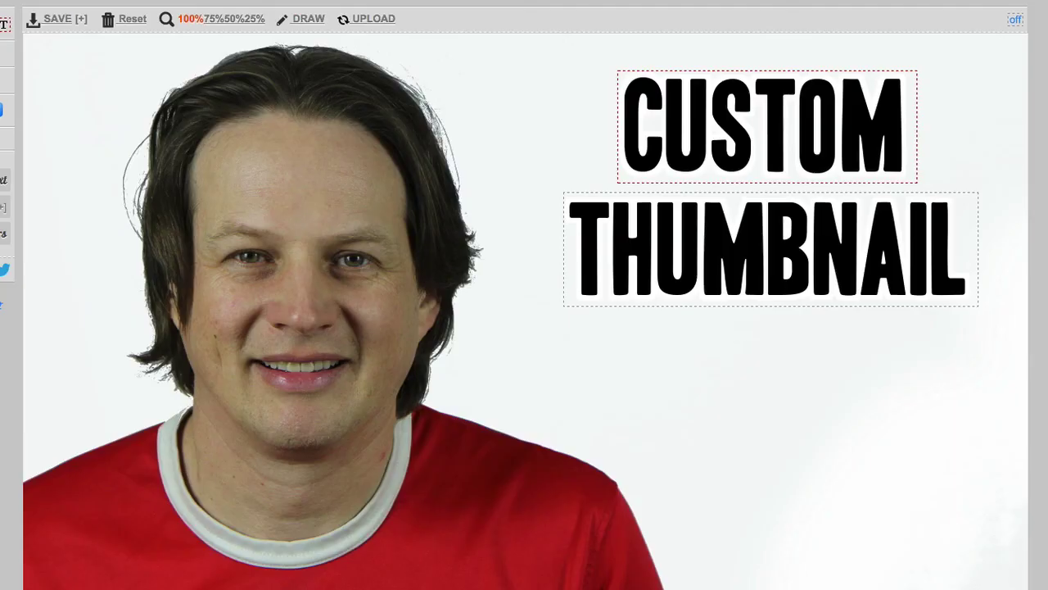